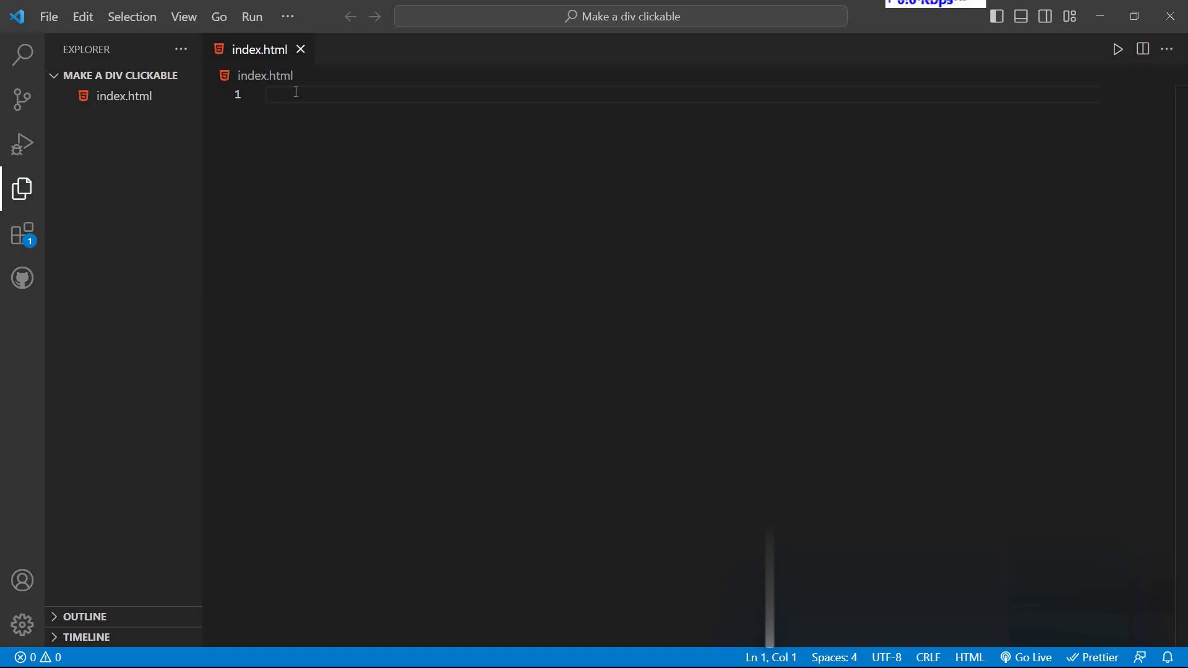
pyautogui.write('!')
# Expand the Emmet HTML skeleton and replace 'Document' with 'How to Make a Div Clickable'
pyautogui.press('Return')
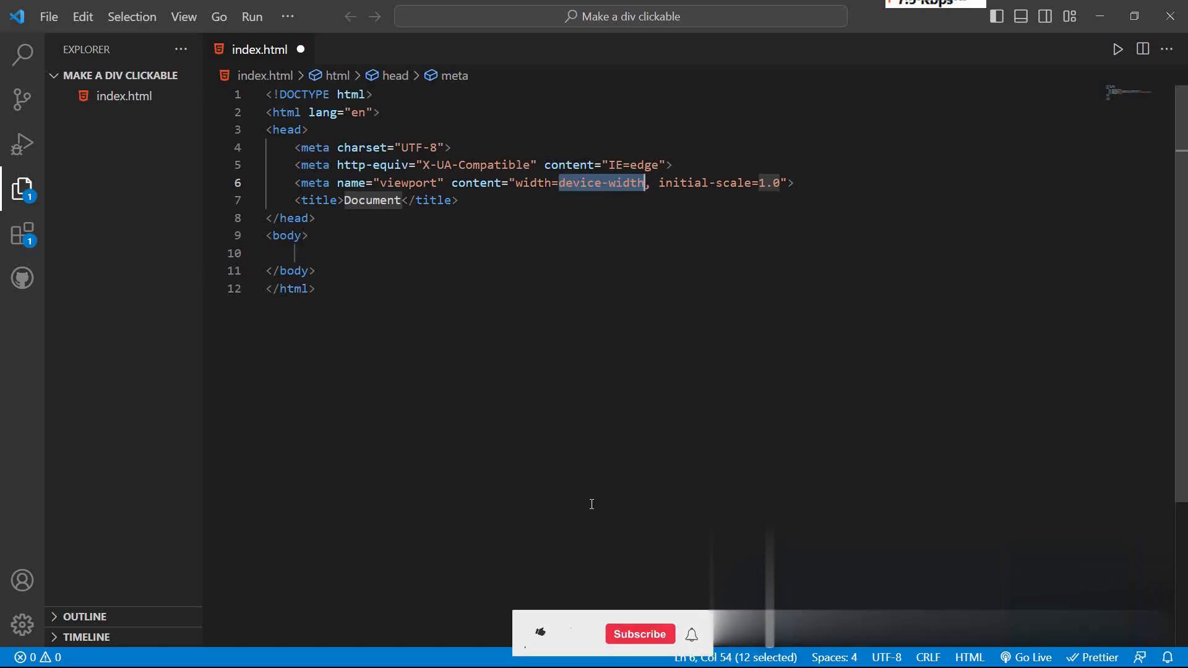
pyautogui.click(554, 289)
pyautogui.scroll(2, 554, 296)
pyautogui.scroll(2, 554, 294)
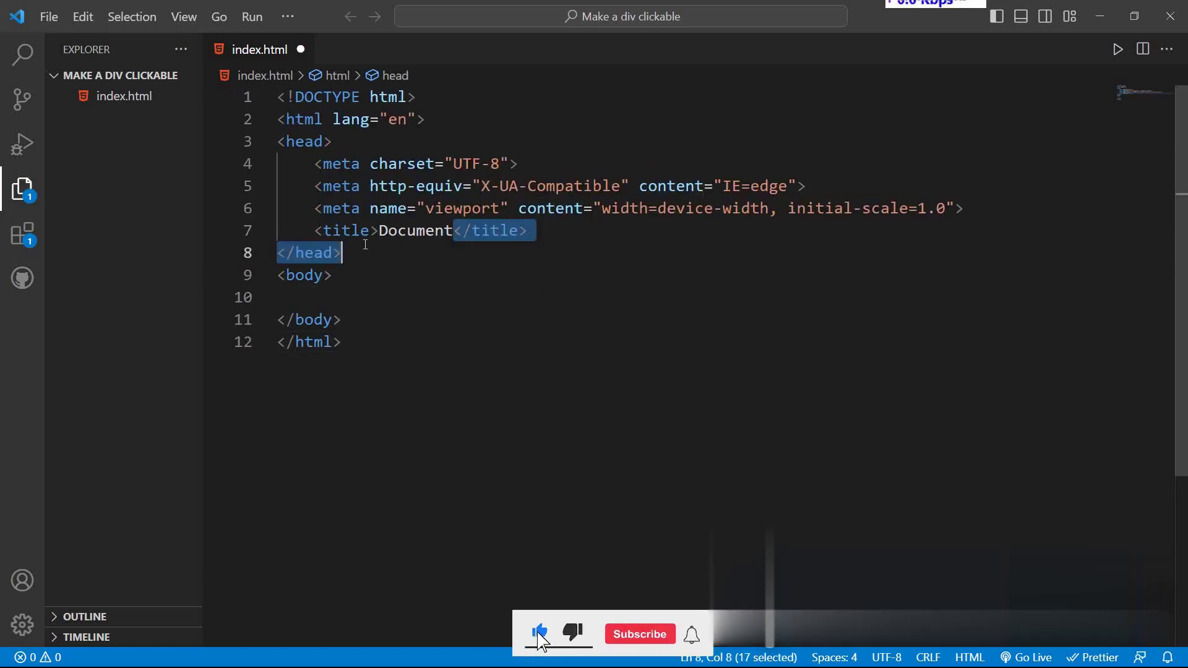
pyautogui.moveTo(452, 230); pyautogui.dragTo(378, 232)
pyautogui.write('How to ')
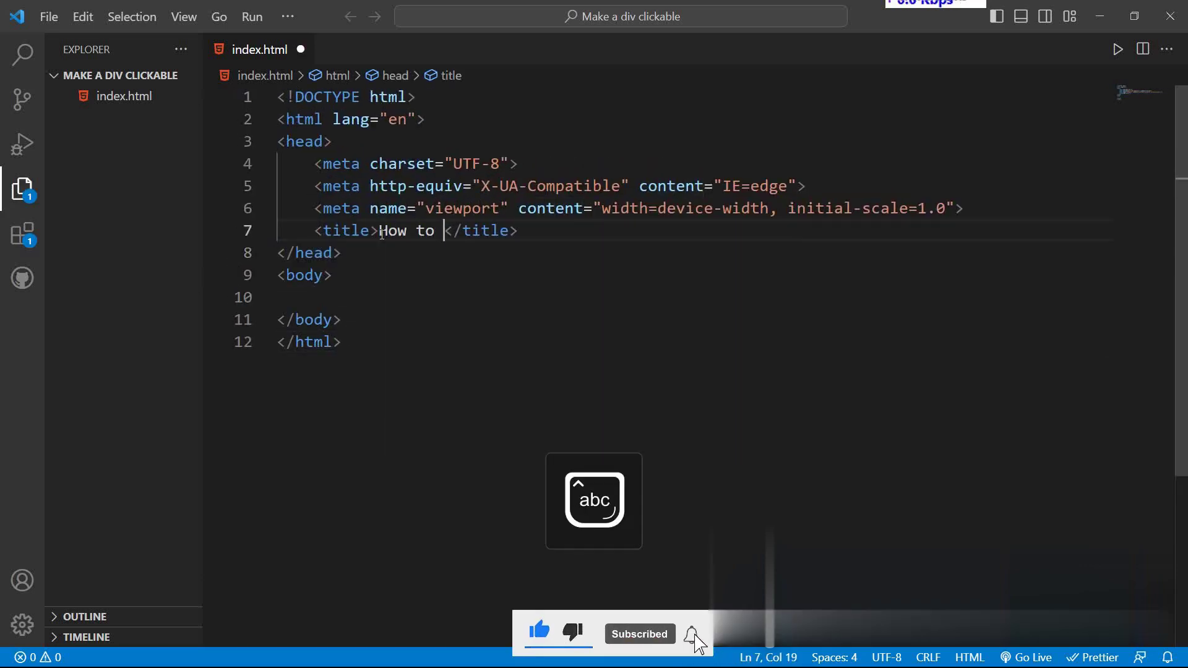
pyautogui.write('Ma')
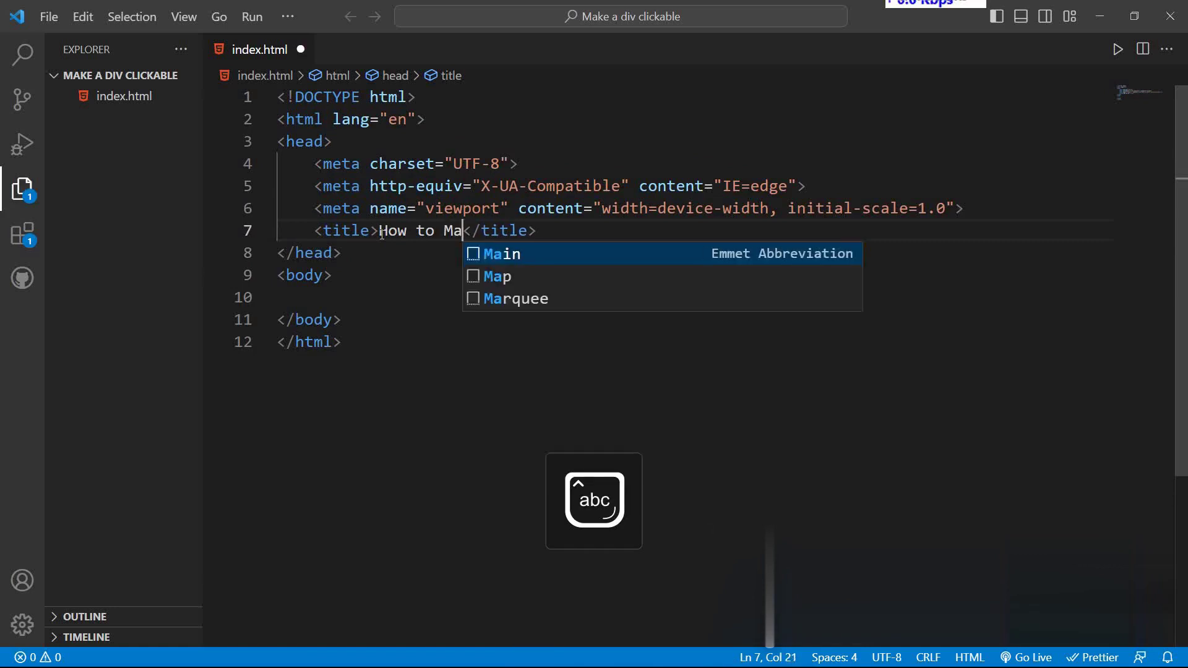
pyautogui.write('ke a Div Sc')
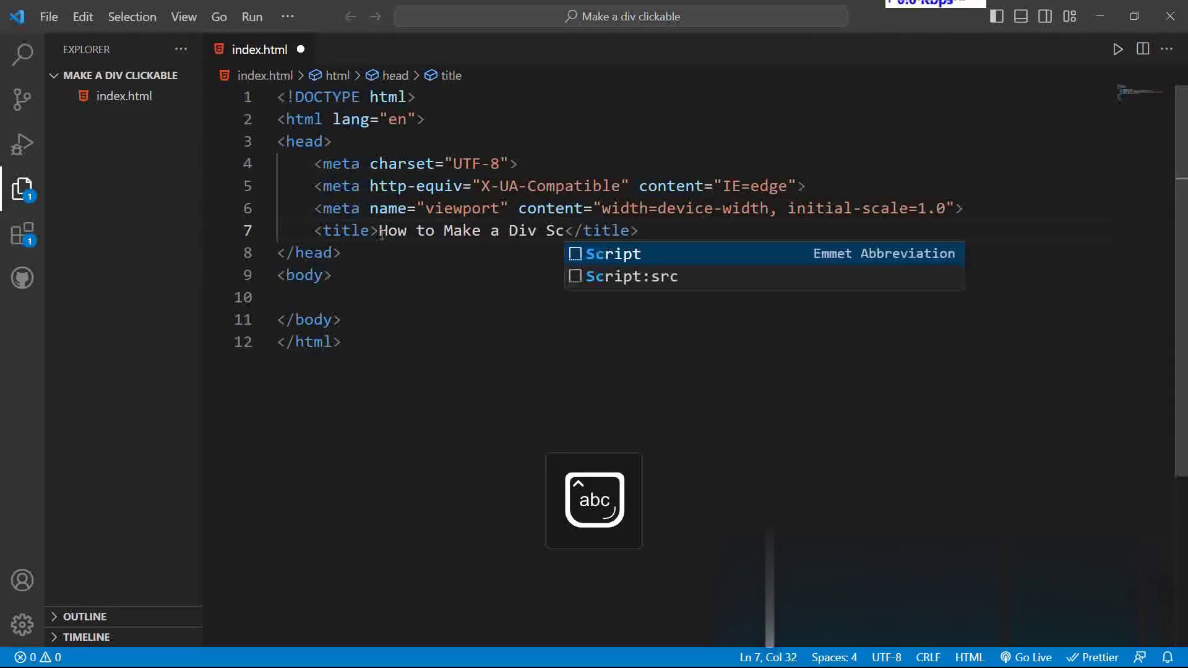
pyautogui.press('BackSpace')
pyautogui.press('BackSpace')
pyautogui.write('Clickbab')
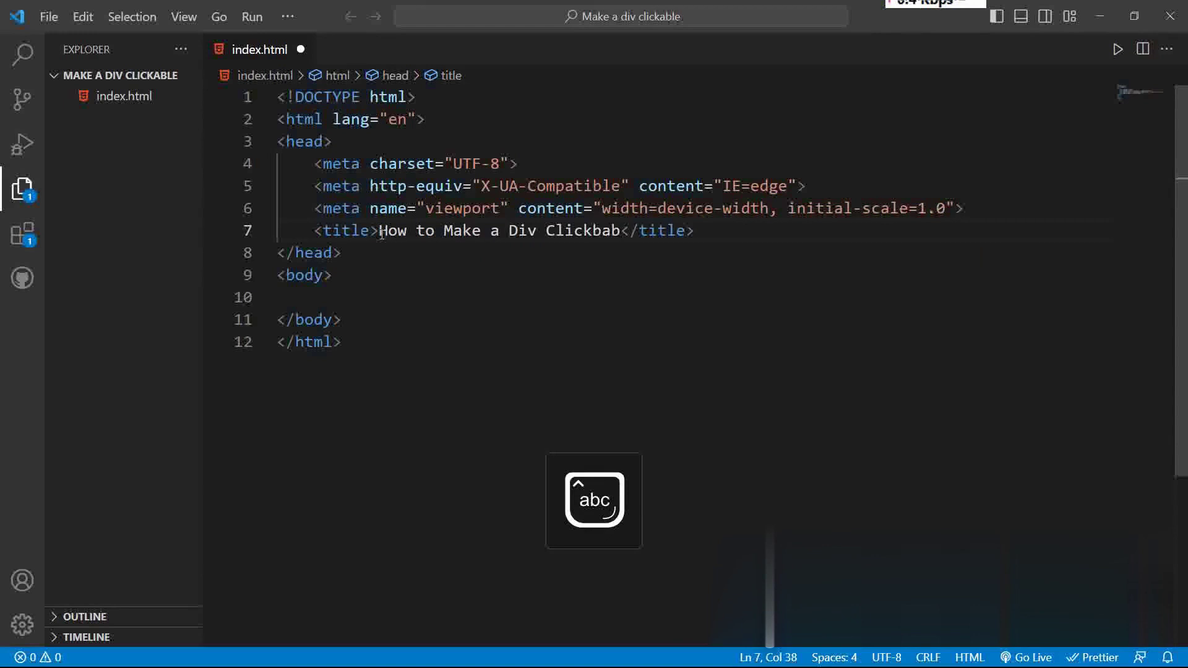
pyautogui.press('BackSpace')
pyautogui.press('BackSpace')
pyautogui.press('BackSpace')
pyautogui.write('able')
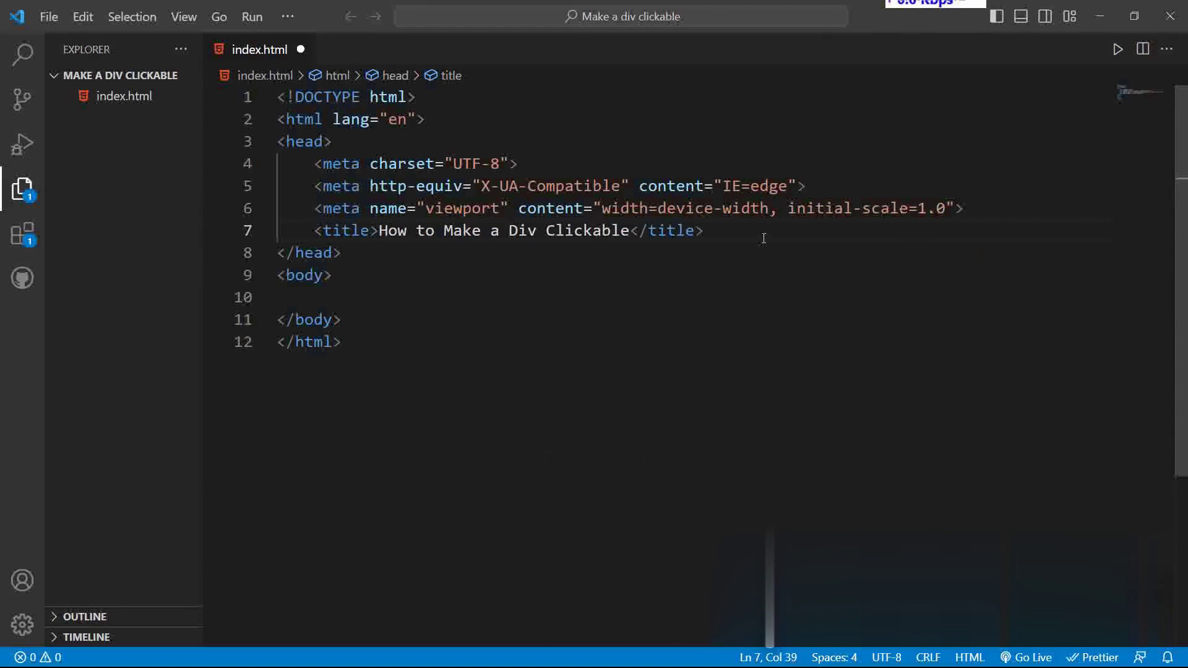
# Add an empty div with class 'div' inside the body
pyautogui.click(629, 267)
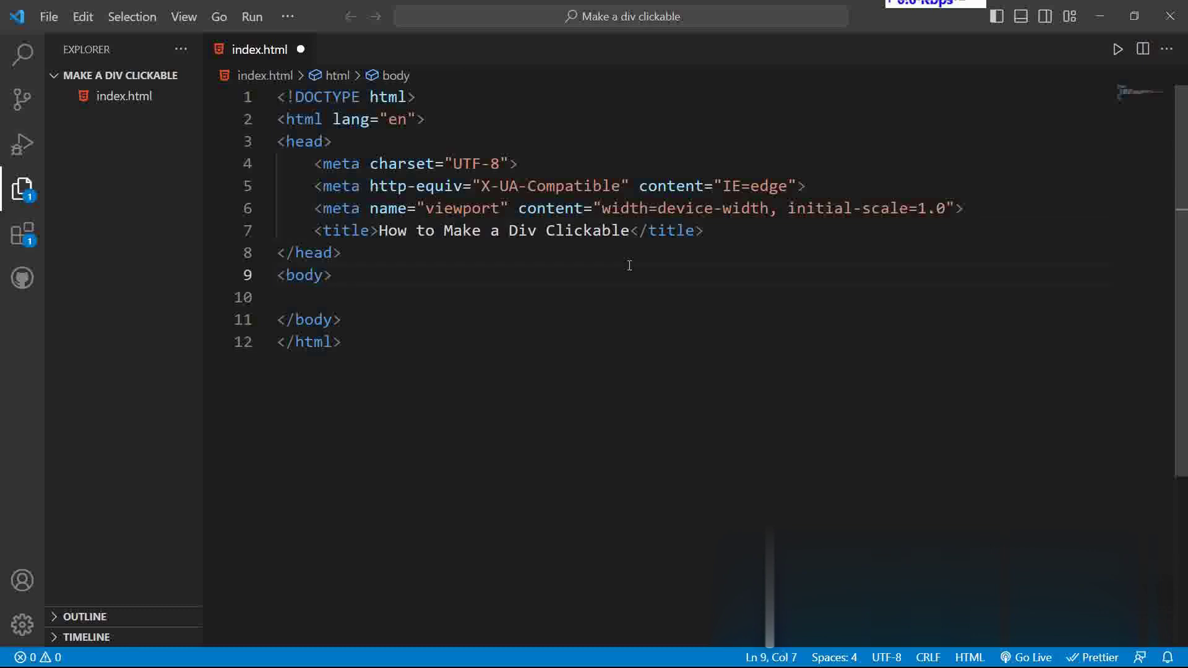
pyautogui.press('Down')
pyautogui.press('Return')
pyautogui.press('Up')
pyautogui.press('Return')
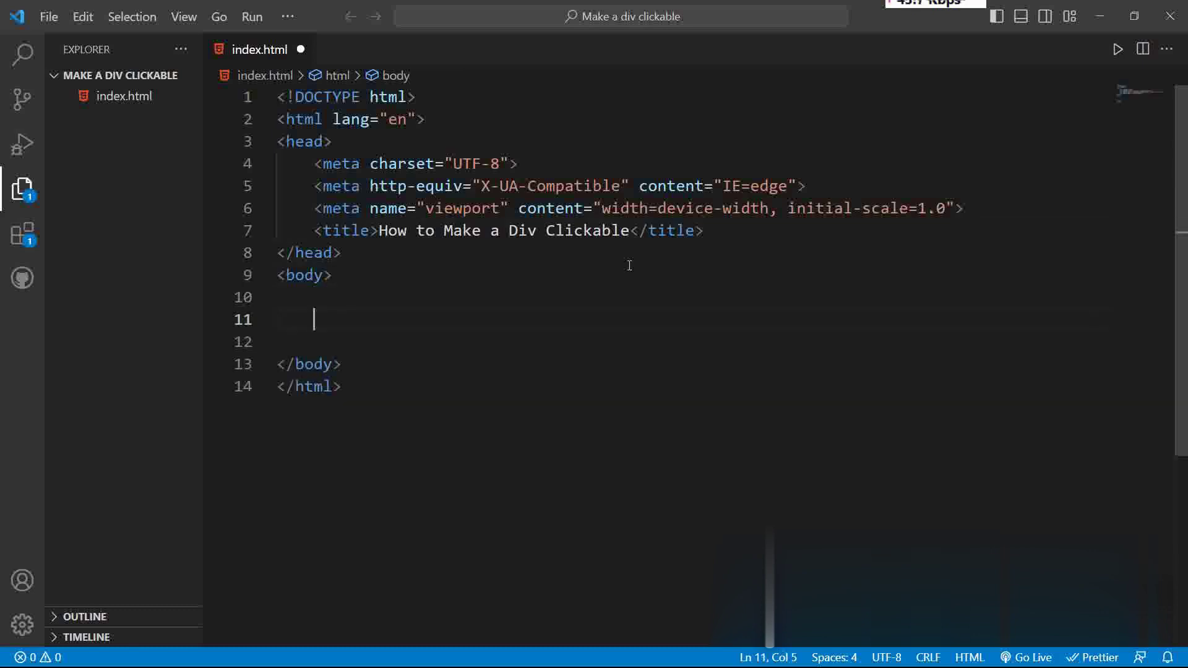
pyautogui.write('he')
pyautogui.press('BackSpace')
pyautogui.press('BackSpace')
pyautogui.write('.div')
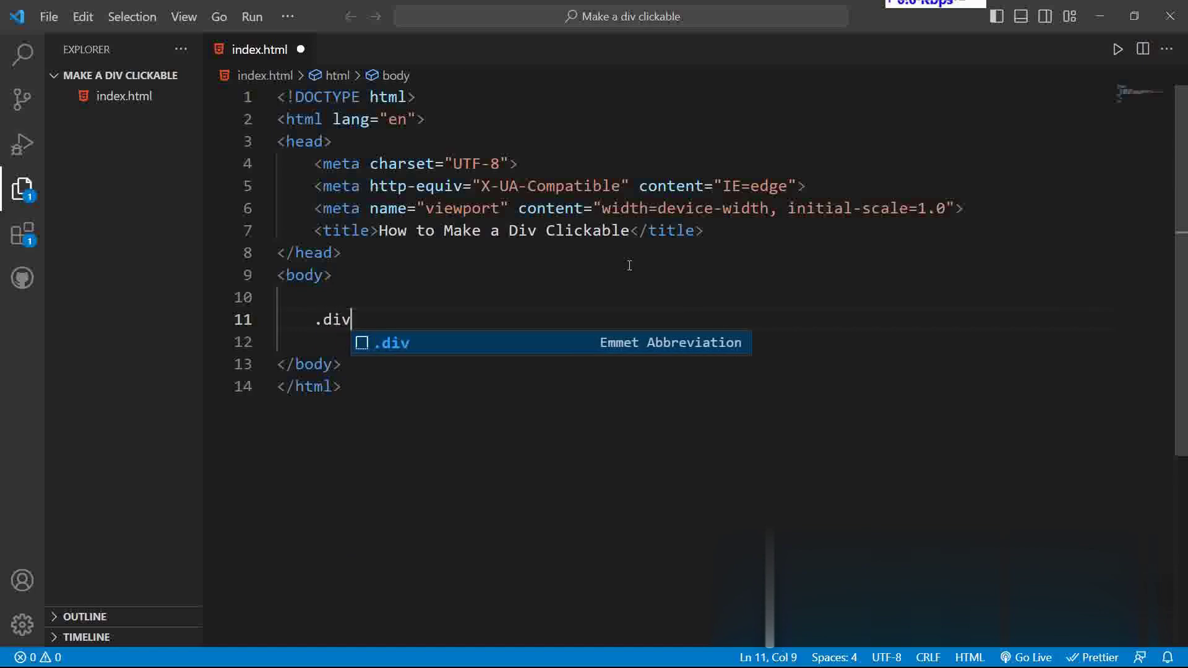
pyautogui.press('Tab')
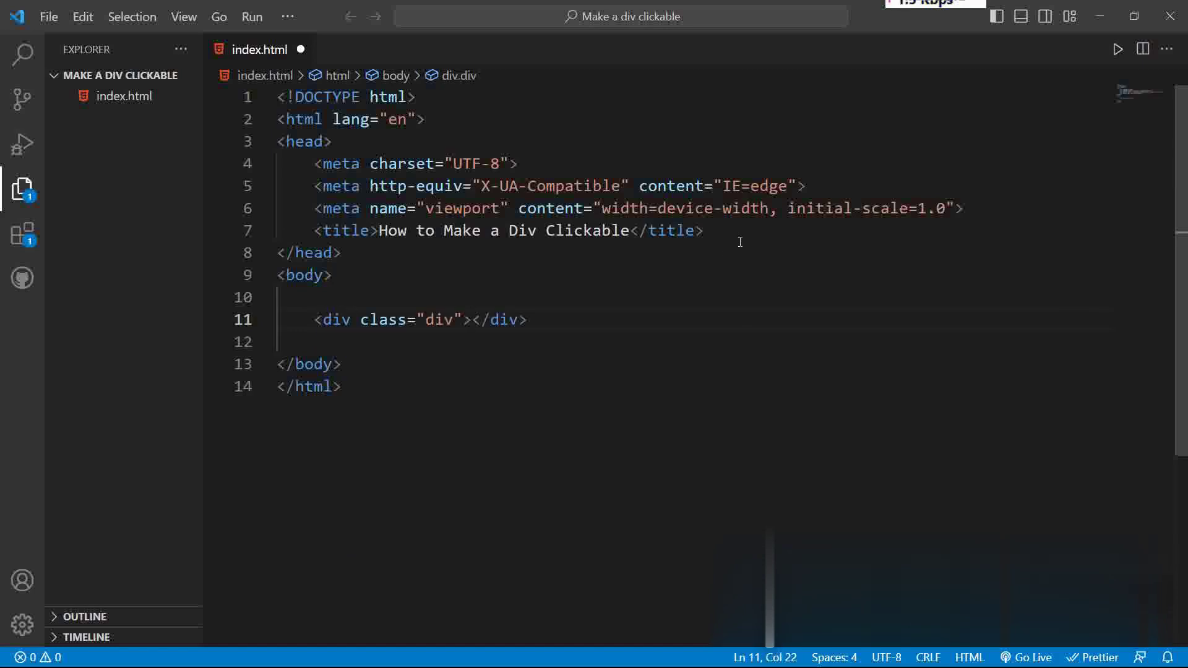
# Add a style block in the head containing an empty .div rule
pyautogui.click(740, 242)
pyautogui.click(752, 228)
pyautogui.press('Return')
pyautogui.write('d')
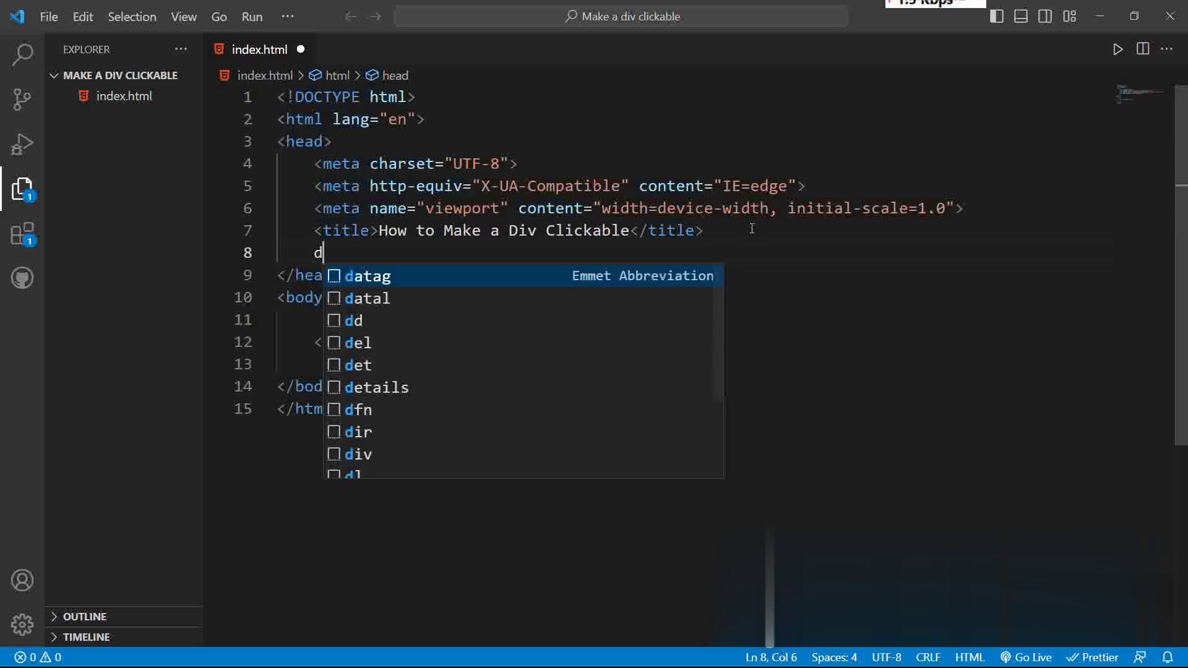
pyautogui.press('BackSpace')
pyautogui.write('sty')
pyautogui.press('Tab')
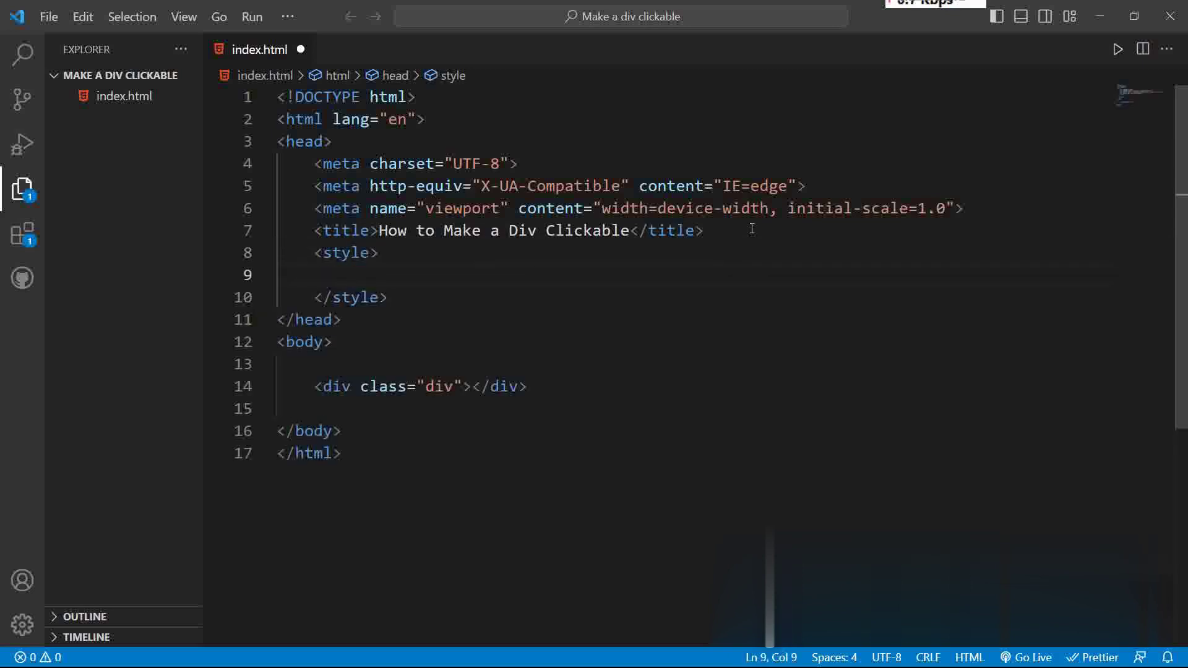
pyautogui.write('.div{')
pyautogui.press('Return')
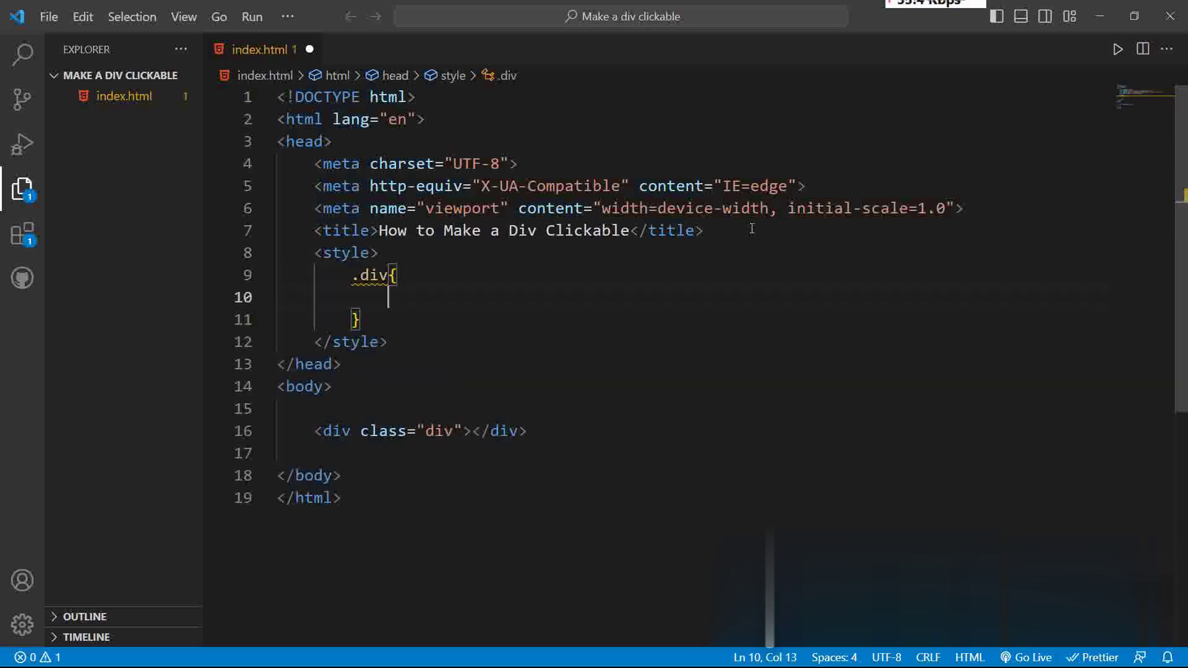
pyautogui.write('width')
# Give .div width 50px, height 70px and a purple background, then save
pyautogui.press('Return')
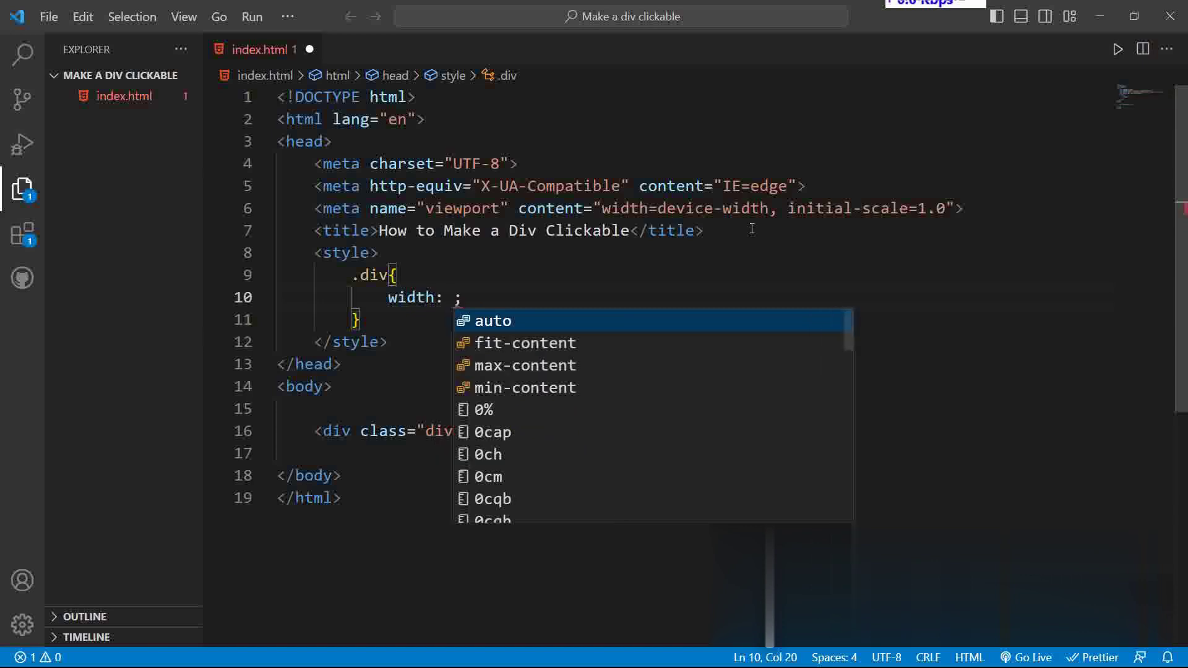
pyautogui.write('50p')
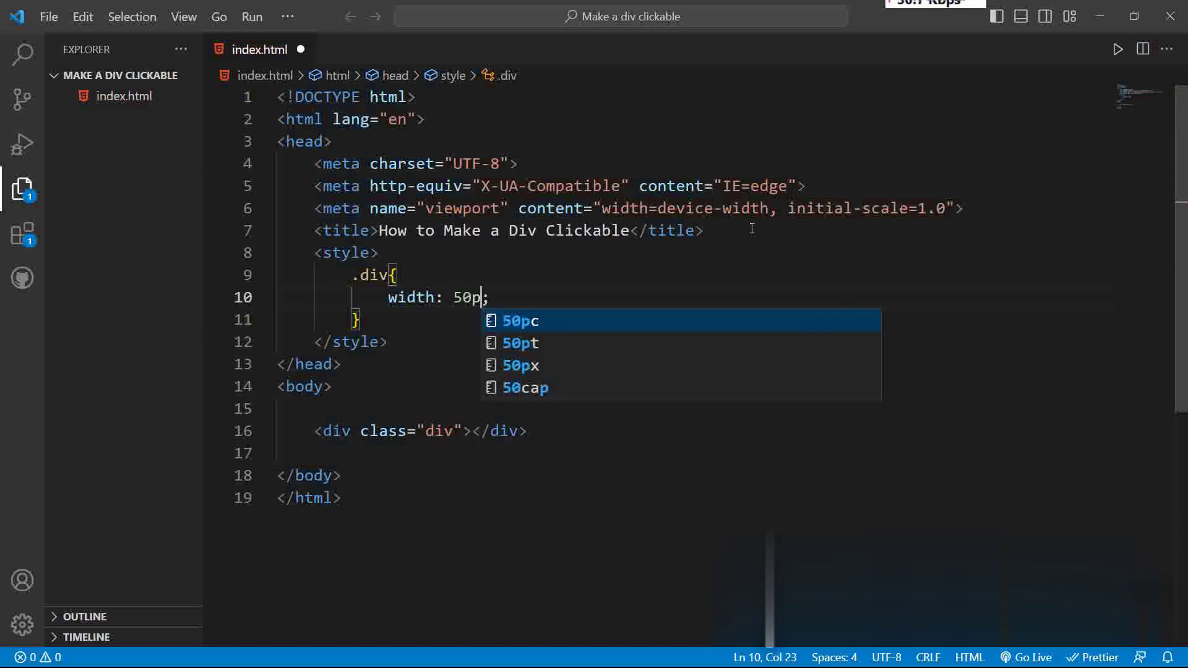
pyautogui.write('x')
pyautogui.press('End')
pyautogui.press('Return')
pyautogui.write('heig')
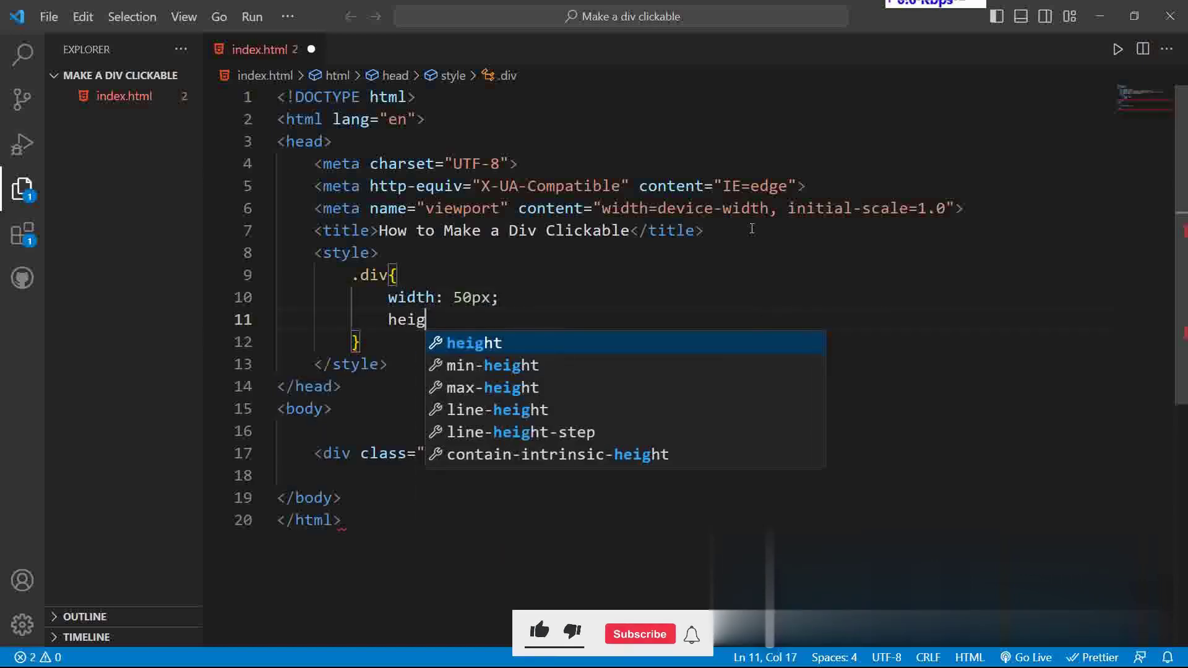
pyautogui.press('Return')
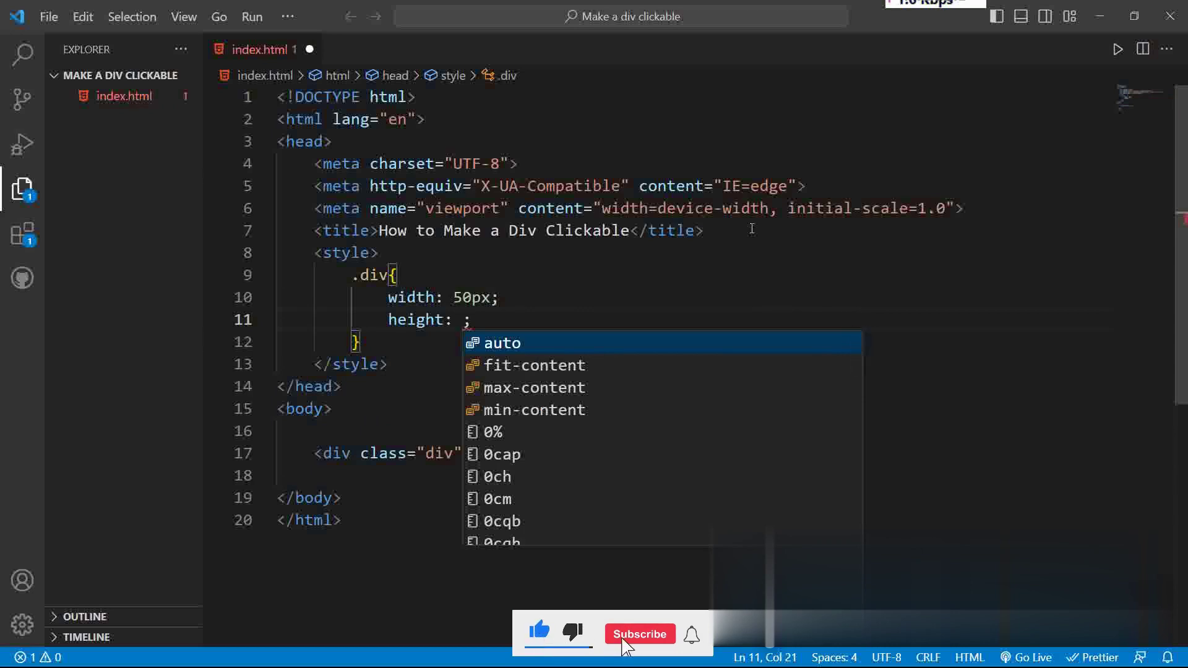
pyautogui.write('70pp')
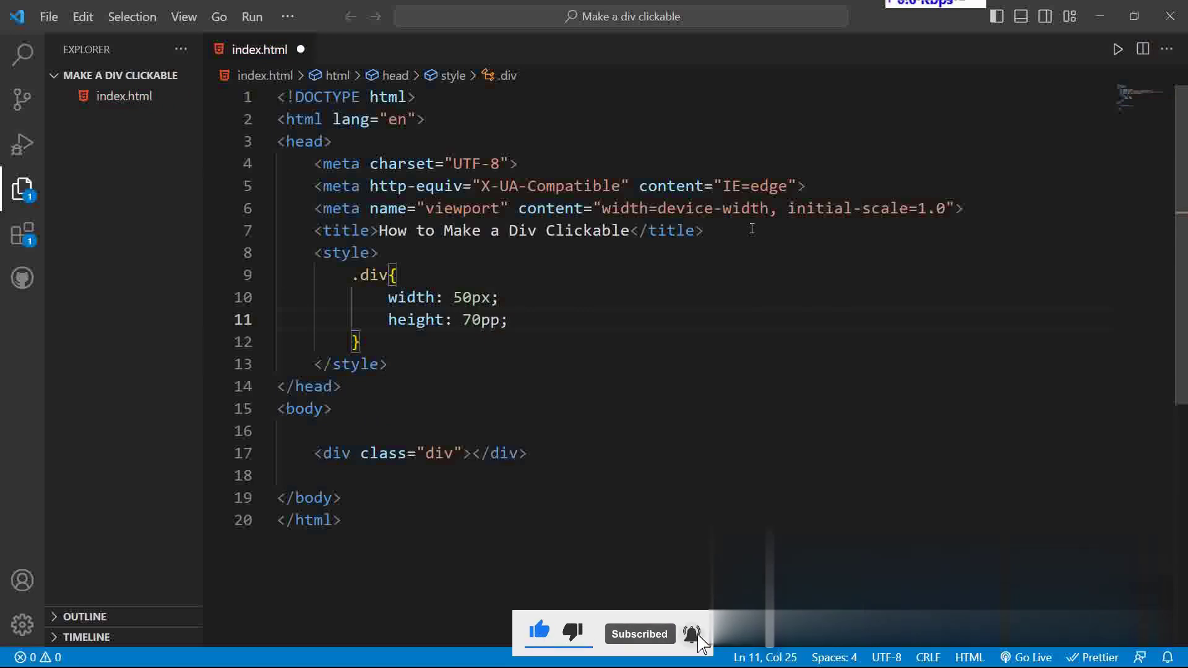
pyautogui.press('BackSpace')
pyautogui.write('x')
pyautogui.press('End')
pyautogui.press('Return')
pyautogui.write('ba')
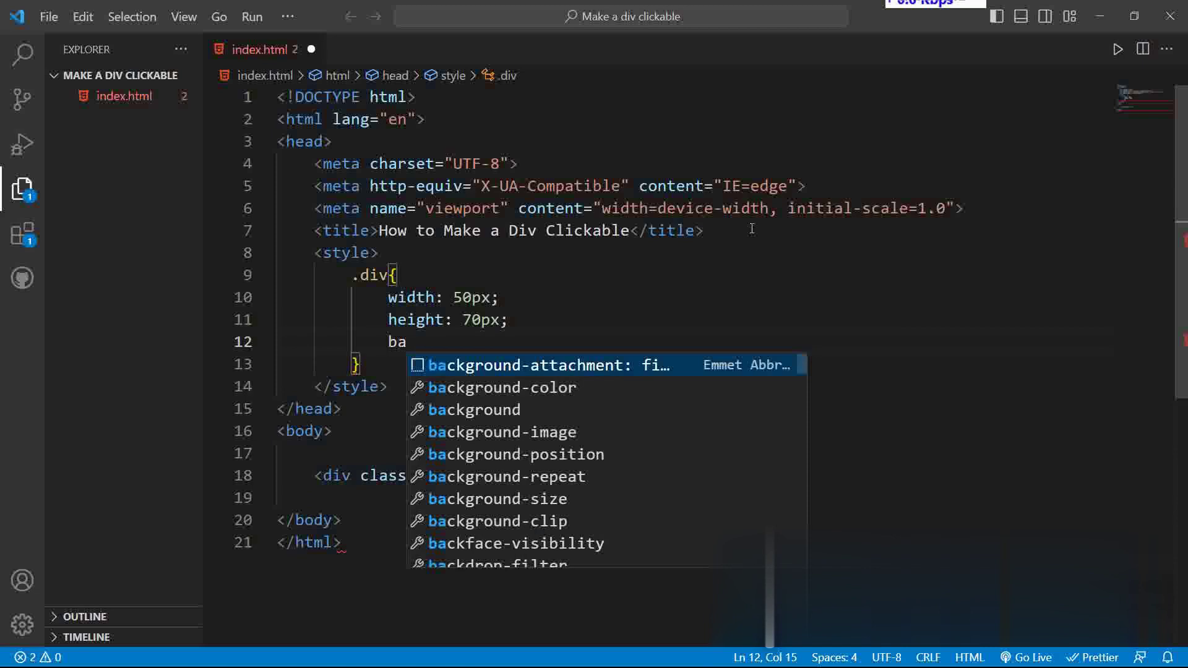
pyautogui.press('Down')
pyautogui.press('Return')
pyautogui.write('purp;')
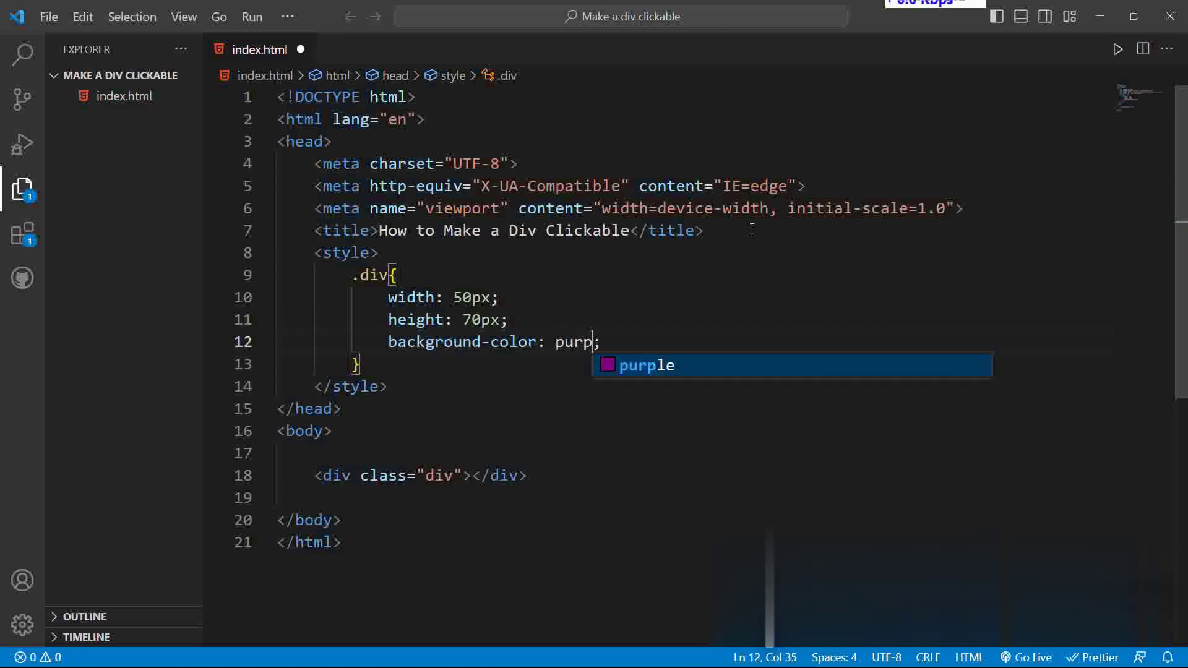
pyautogui.press('Return')
pyautogui.hotkey('ctrl', 's')
# Open the page with Live Server and resize the div to 100px by 170px
pyautogui.rightClick(909, 209)
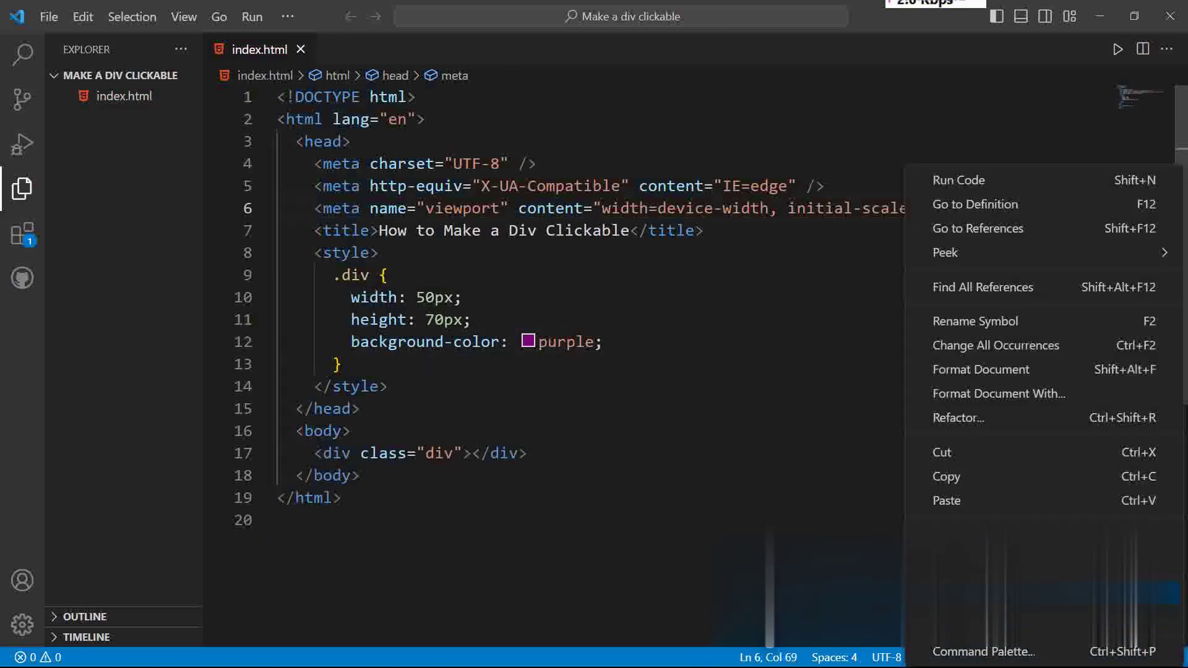
pyautogui.click(956, 178)
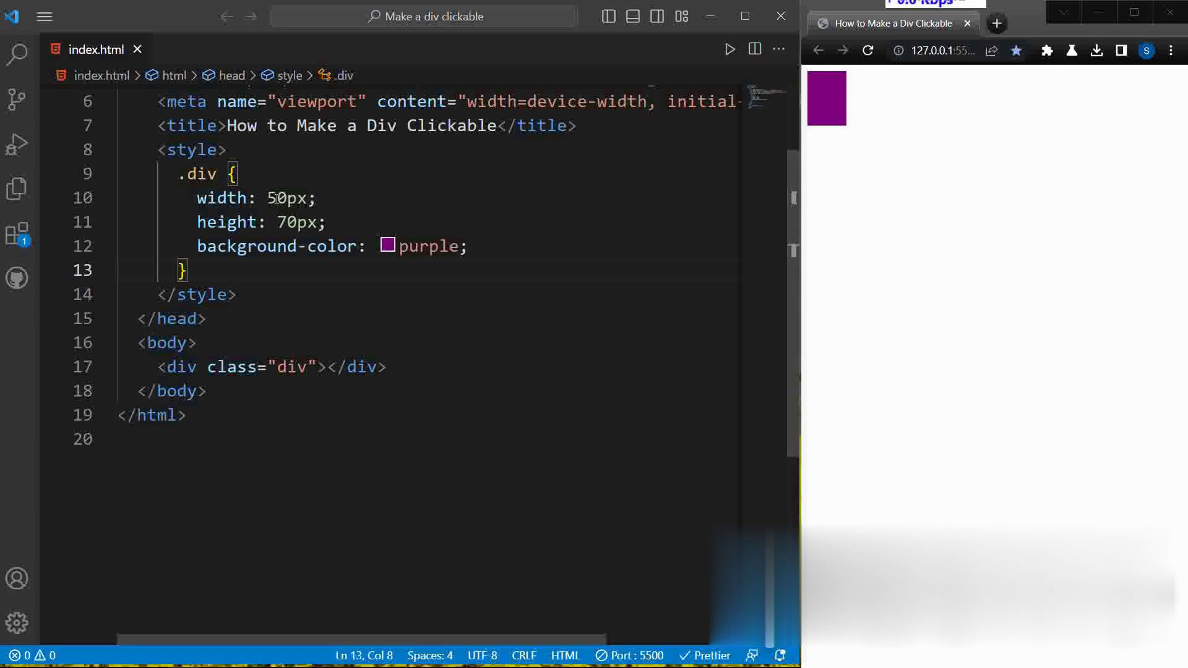
pyautogui.moveTo(276, 198); pyautogui.dragTo(268, 198)
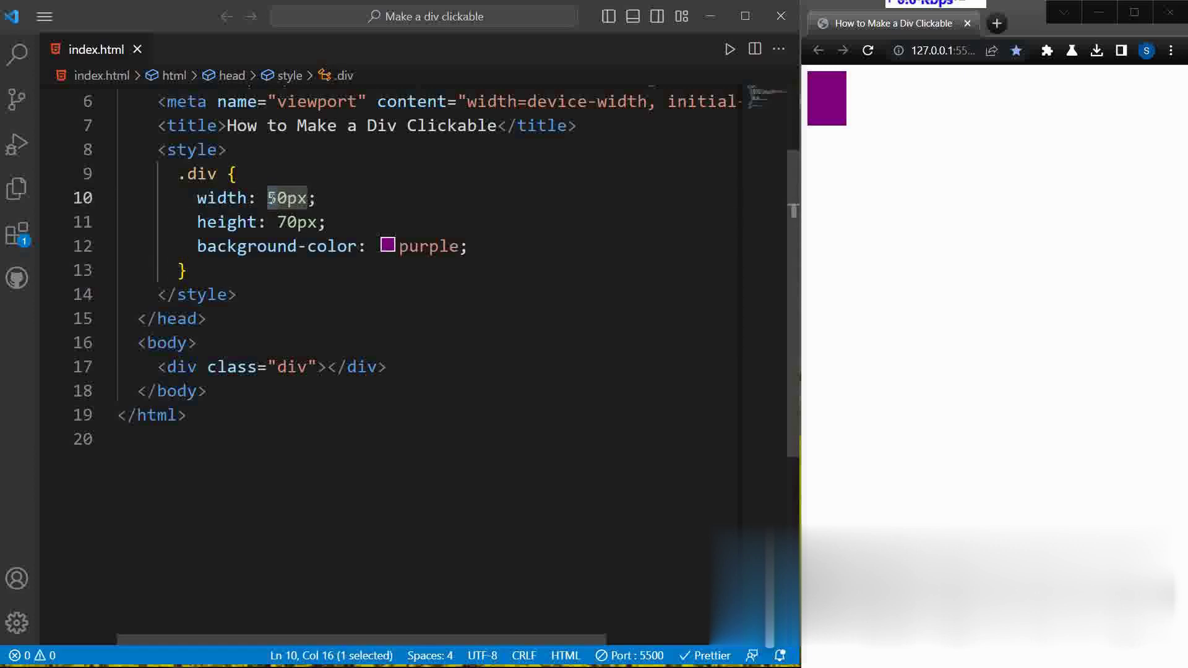
pyautogui.write('10')
pyautogui.click(277, 222)
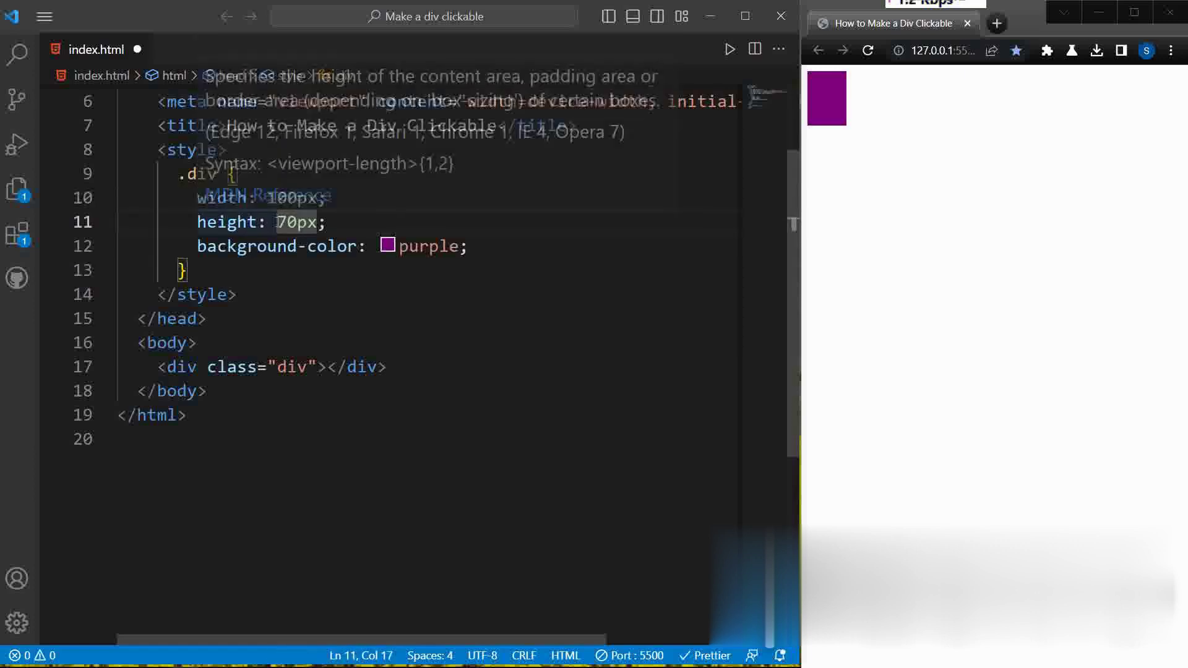
pyautogui.write('1')
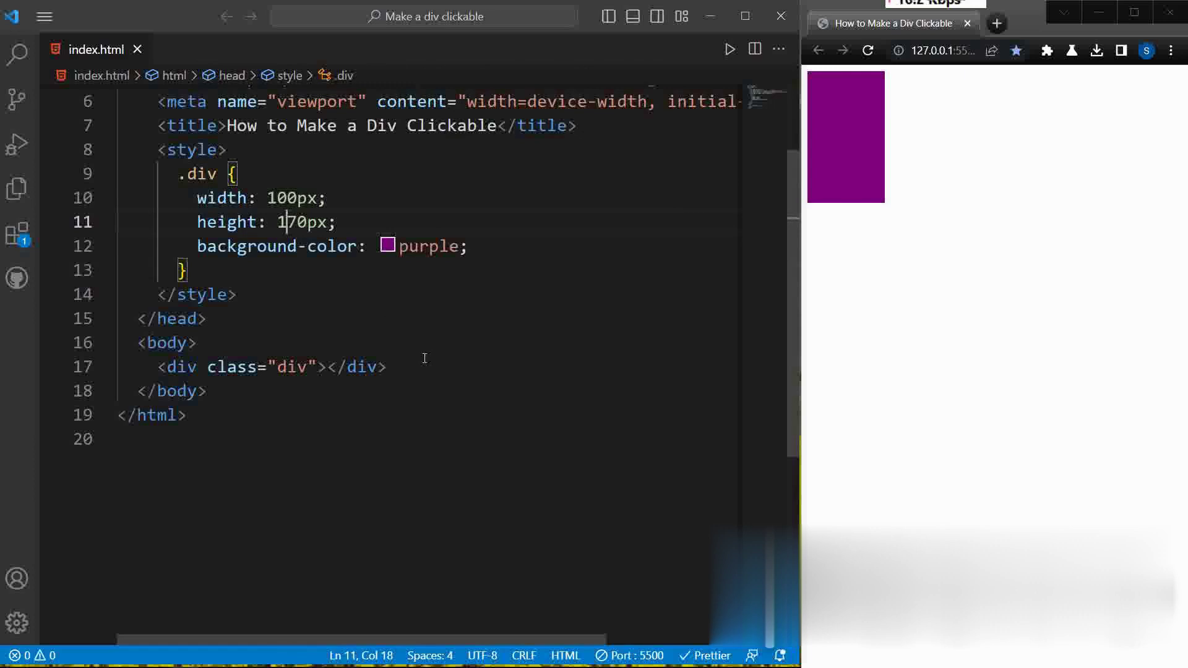
pyautogui.click(331, 316)
pyautogui.click(841, 146)
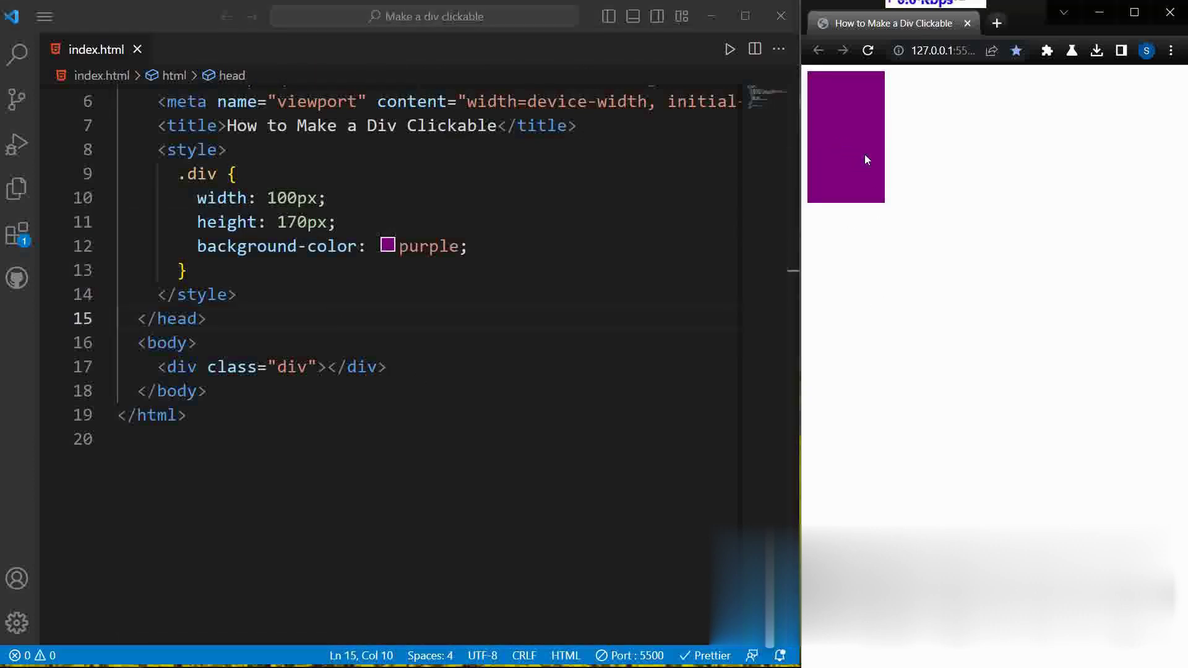
# Add an onclick attribute calling check() to the div's opening tag
pyautogui.click(399, 370)
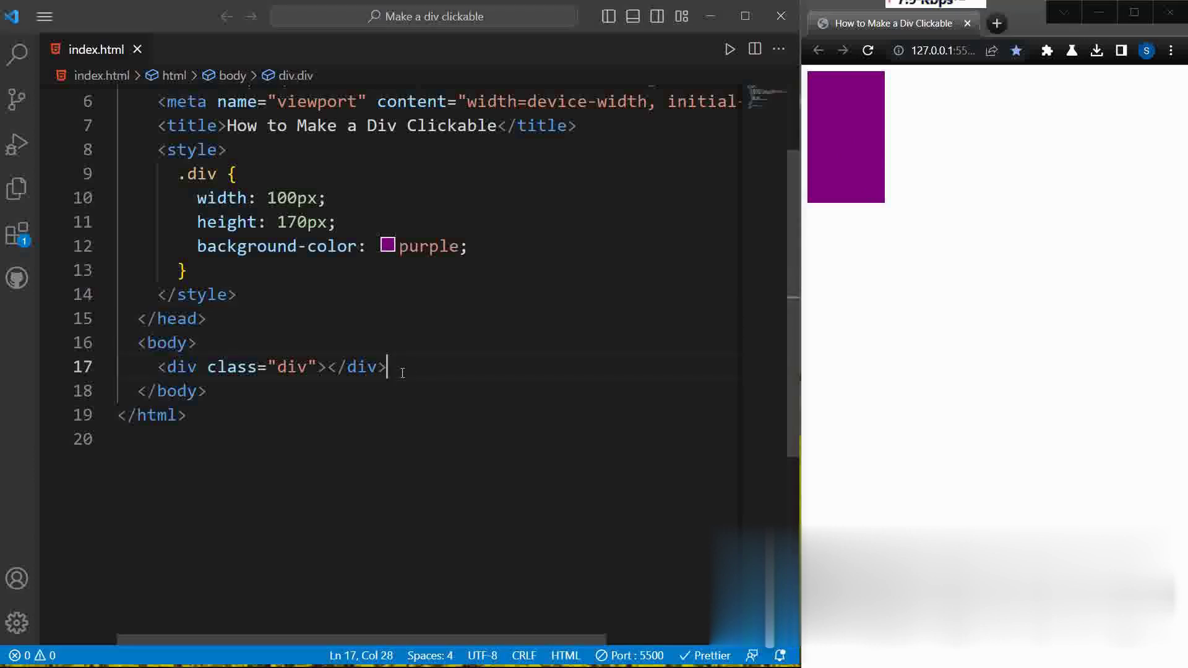
pyautogui.click(198, 367)
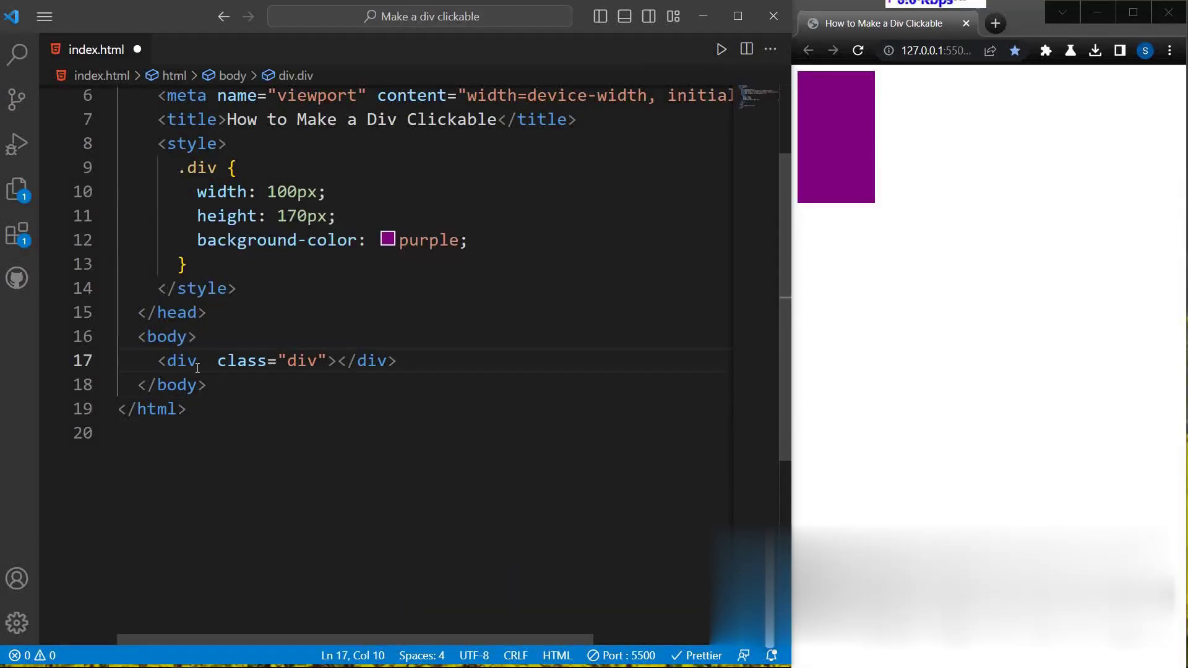
pyautogui.write('oncli')
pyautogui.press('Return')
pyautogui.write('check')
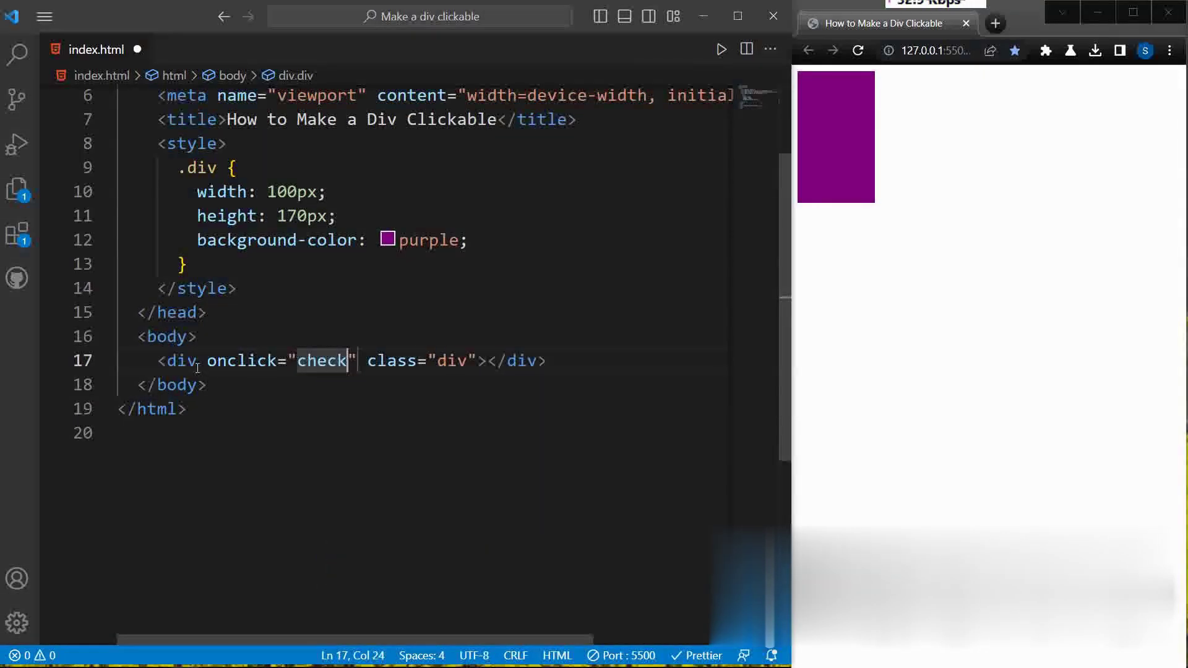
pyautogui.write('()')
# Complete the onclick value and insert a script element below the body
pyautogui.press('Down')
pyautogui.press('Return')
pyautogui.press('Return')
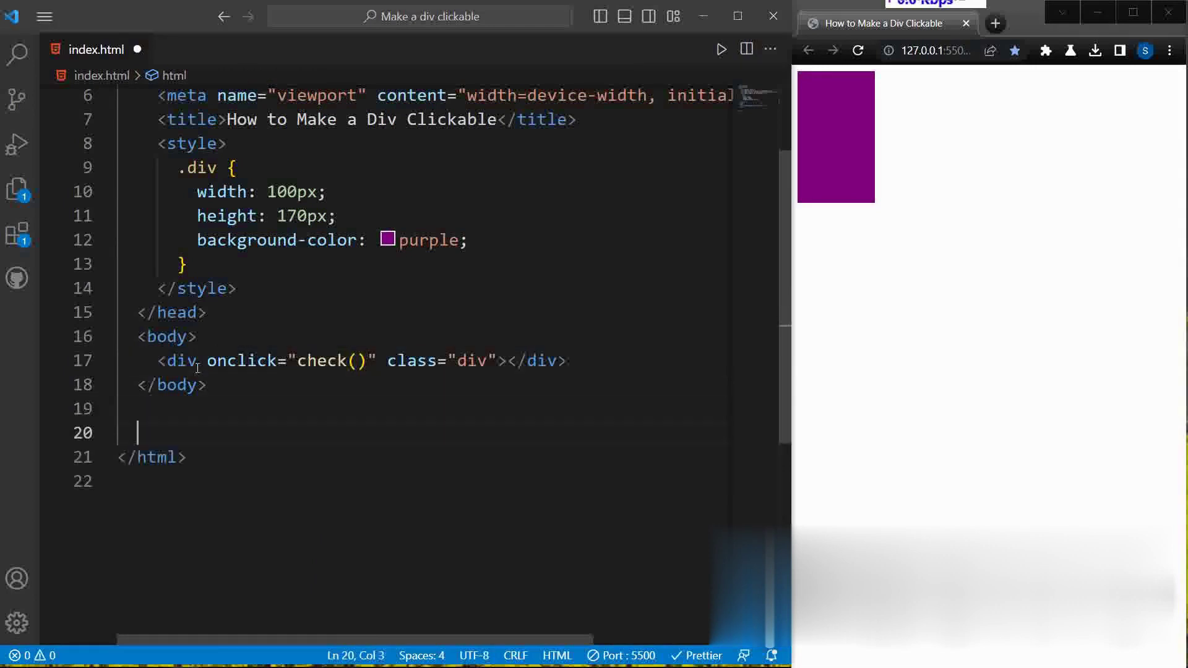
pyautogui.press('Up')
pyautogui.press('Return')
pyautogui.write('sc')
pyautogui.press('Return')
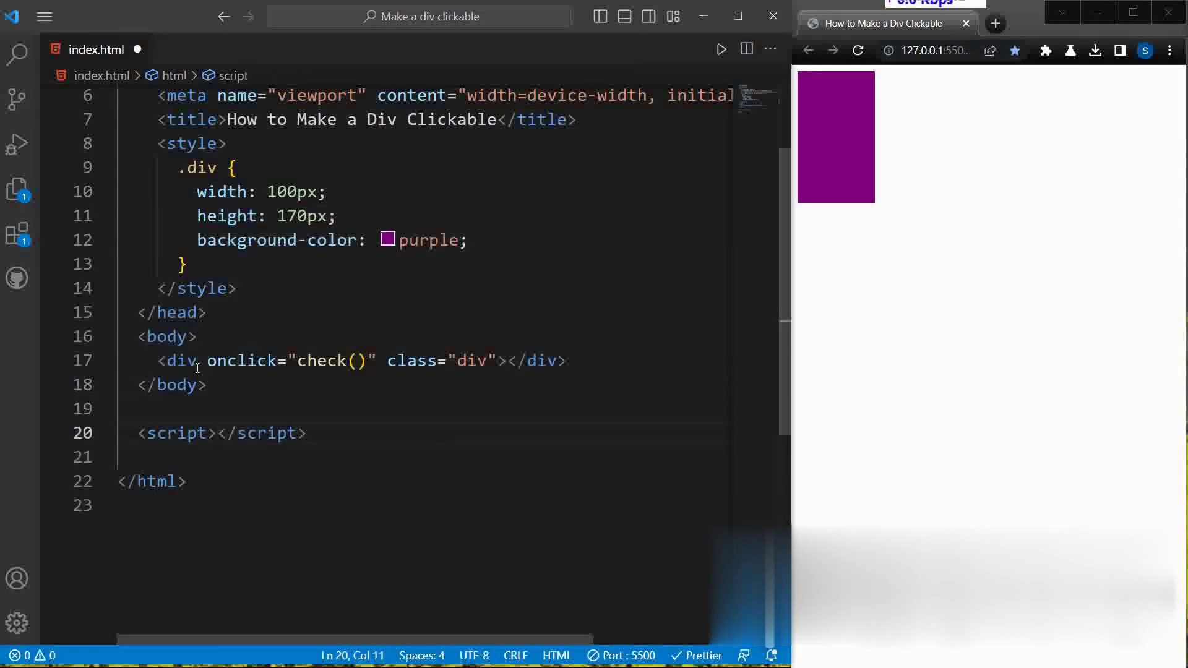
pyautogui.press('Return')
pyautogui.write('fun')
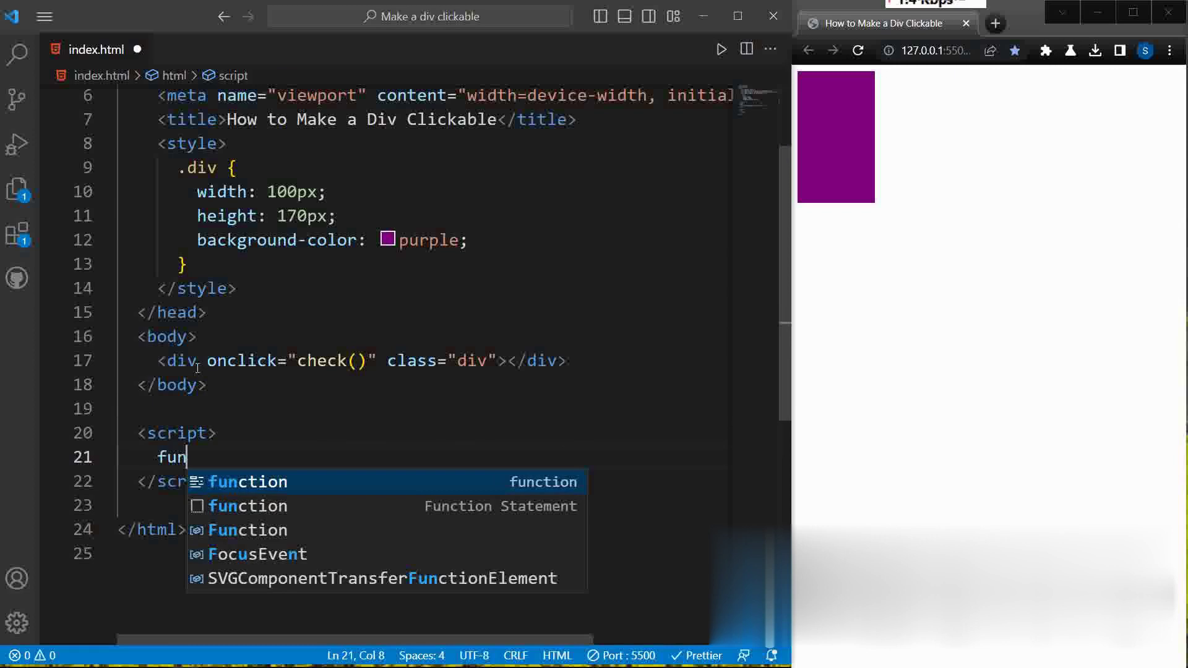
pyautogui.write('ction ch')
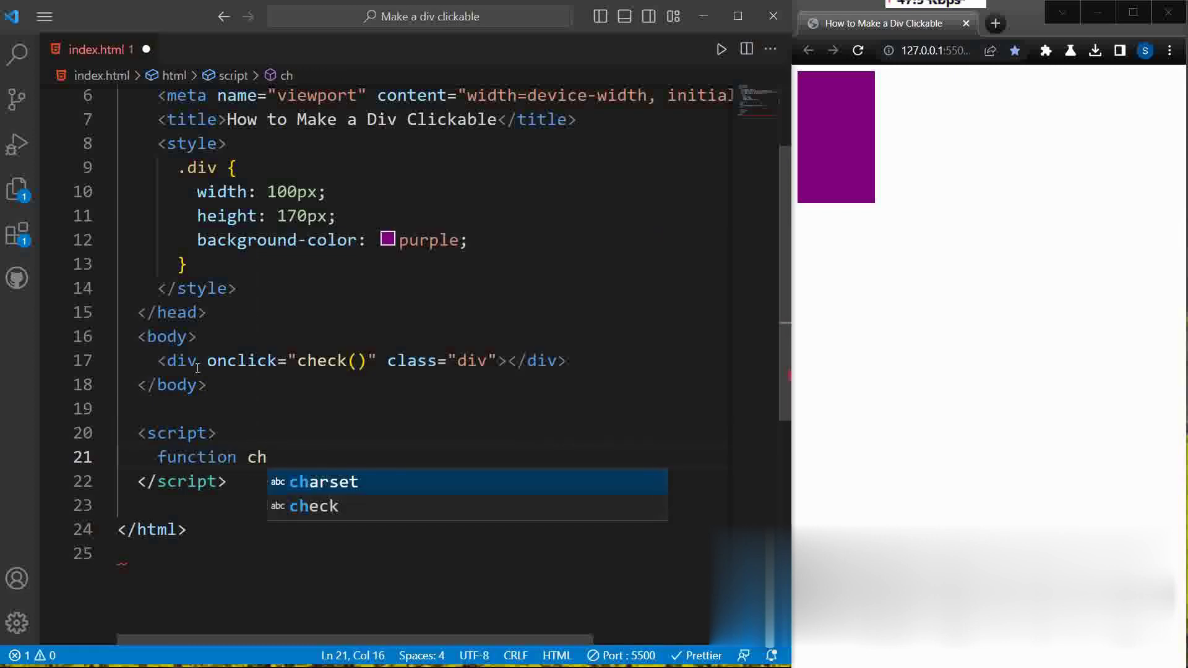
# Define check() to log "yess it's working...good" and save the file
pyautogui.press('Down')
pyautogui.press('Return')
pyautogui.write('(){')
pyautogui.press('Return')
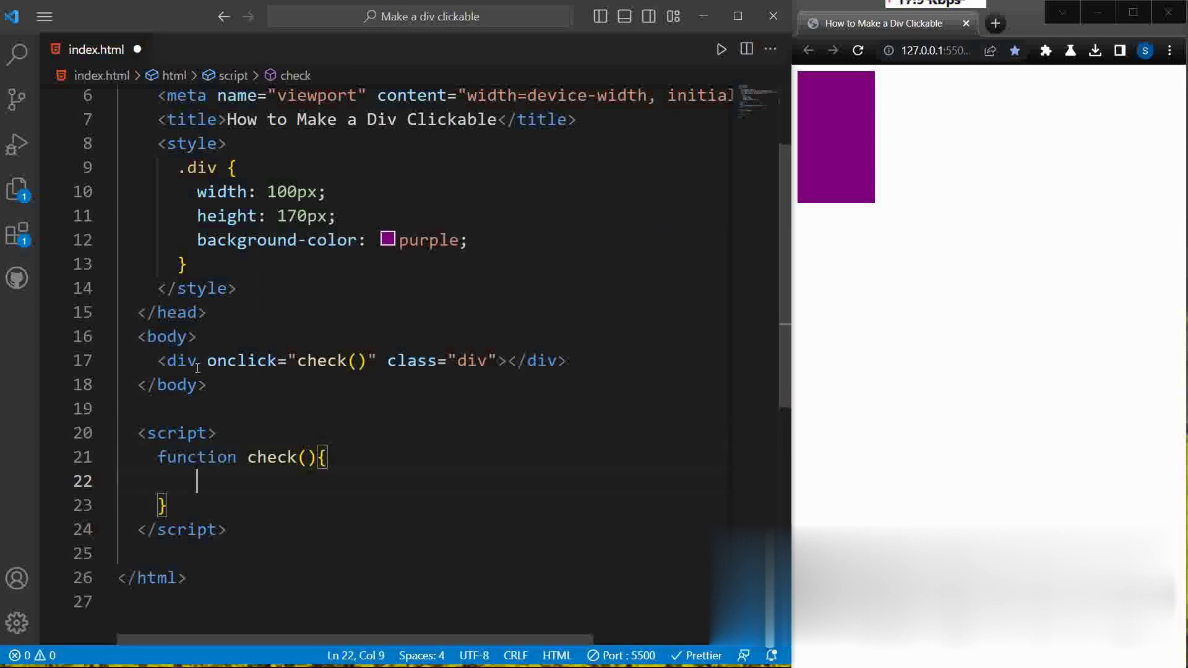
pyautogui.write('conco')
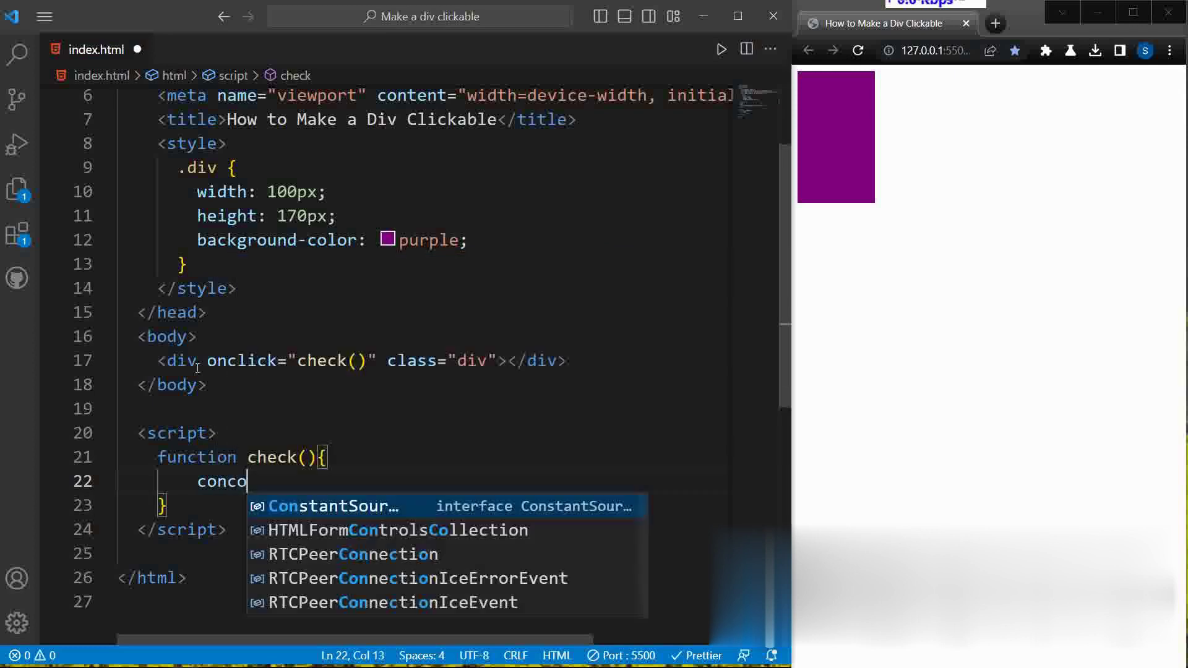
pyautogui.press('BackSpace')
pyautogui.press('BackSpace')
pyautogui.write('o')
pyautogui.press('BackSpace')
pyautogui.write('so')
pyautogui.press('Return')
pyautogui.write('.log')
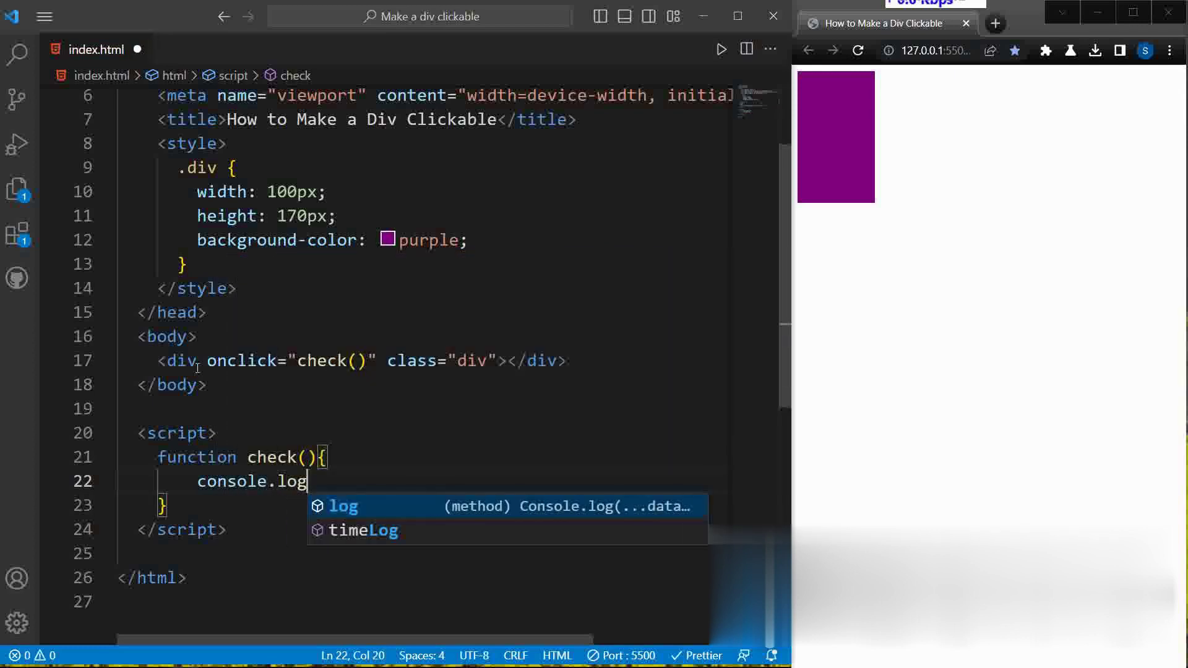
pyautogui.write('()')
pyautogui.write('"')
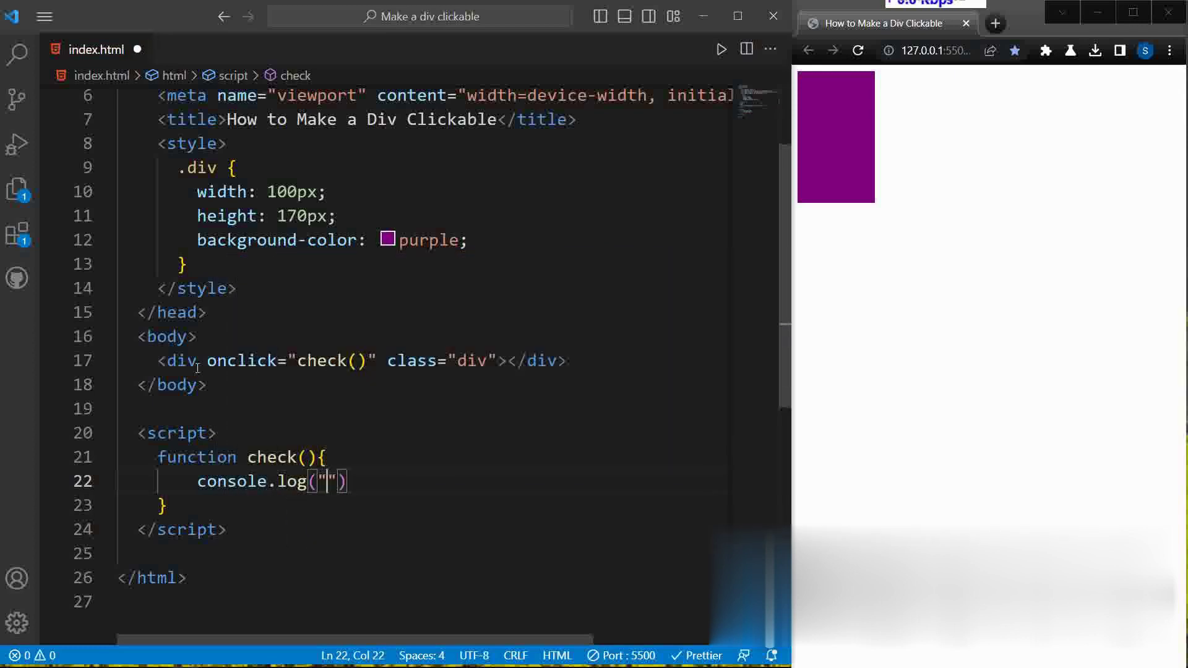
pyautogui.write("yess it's ")
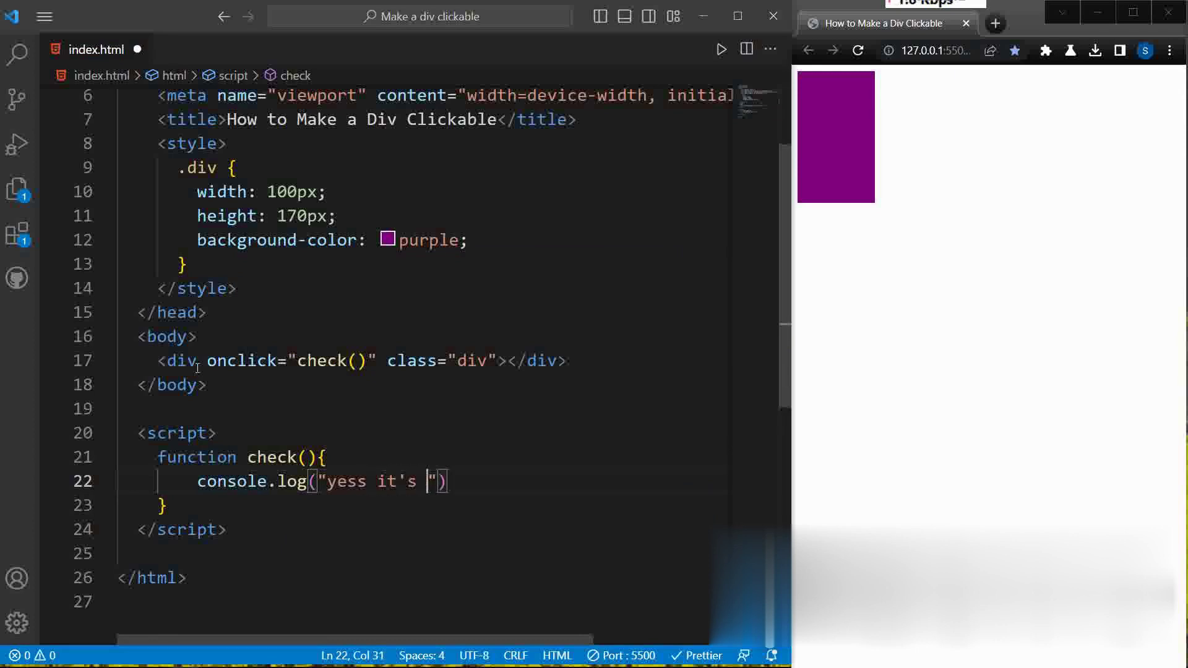
pyautogui.write('working...good')
pyautogui.hotkey('ctrl', 's')
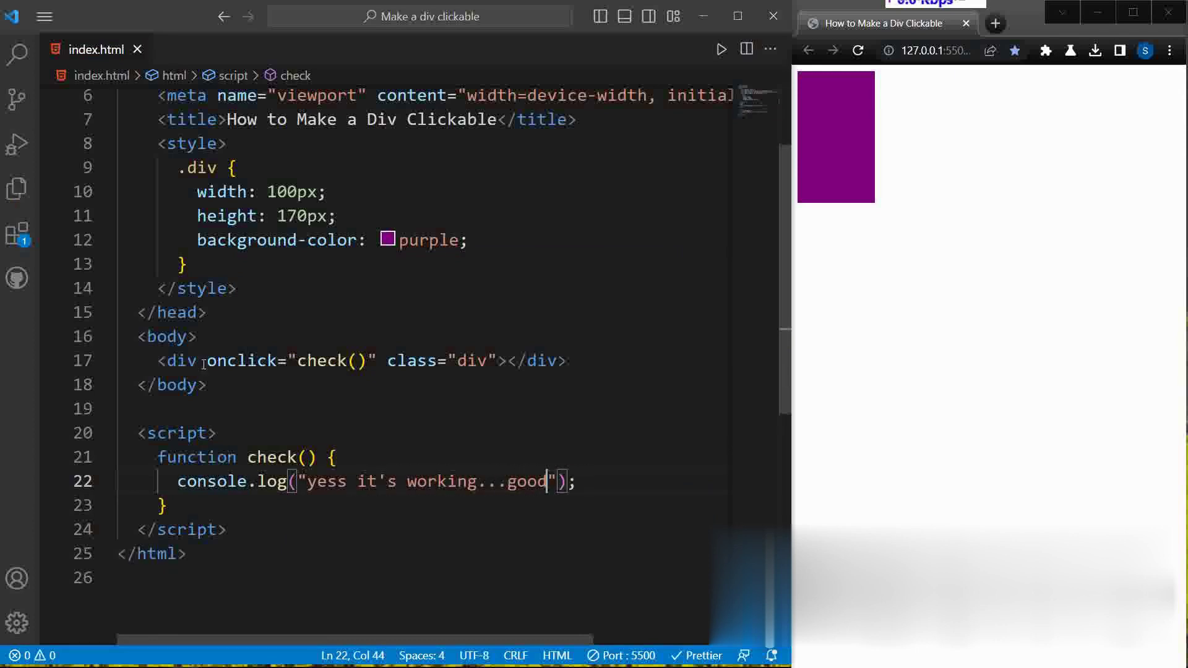
# Open Chrome DevTools via Inspect and show the Console panel
pyautogui.rightClick(981, 153)
pyautogui.click(1006, 404)
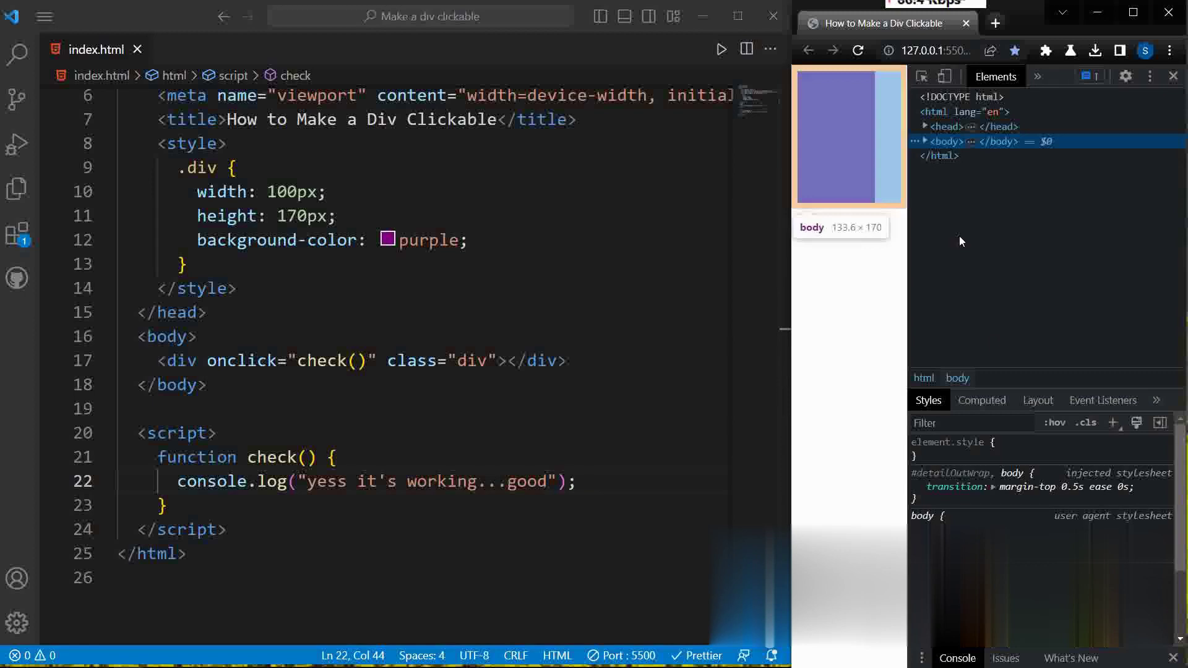
pyautogui.moveTo(791, 290); pyautogui.dragTo(635, 286)
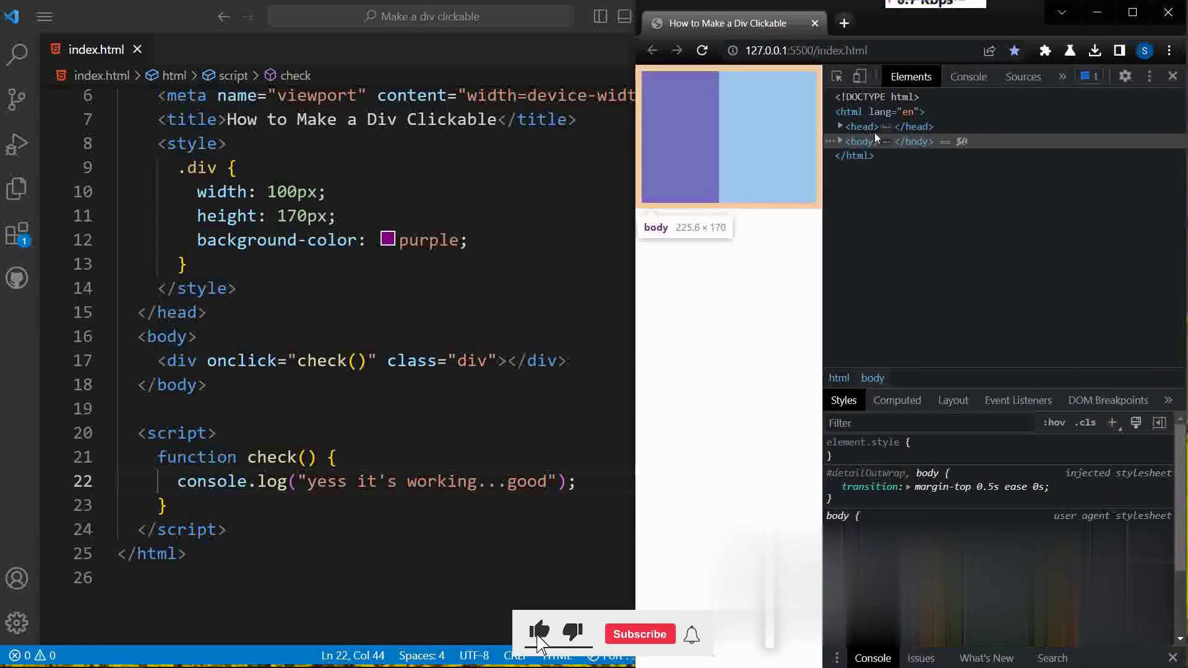
pyautogui.click(970, 79)
pyautogui.hotkey('ctrl', '+')
pyautogui.hotkey('ctrl', '+')
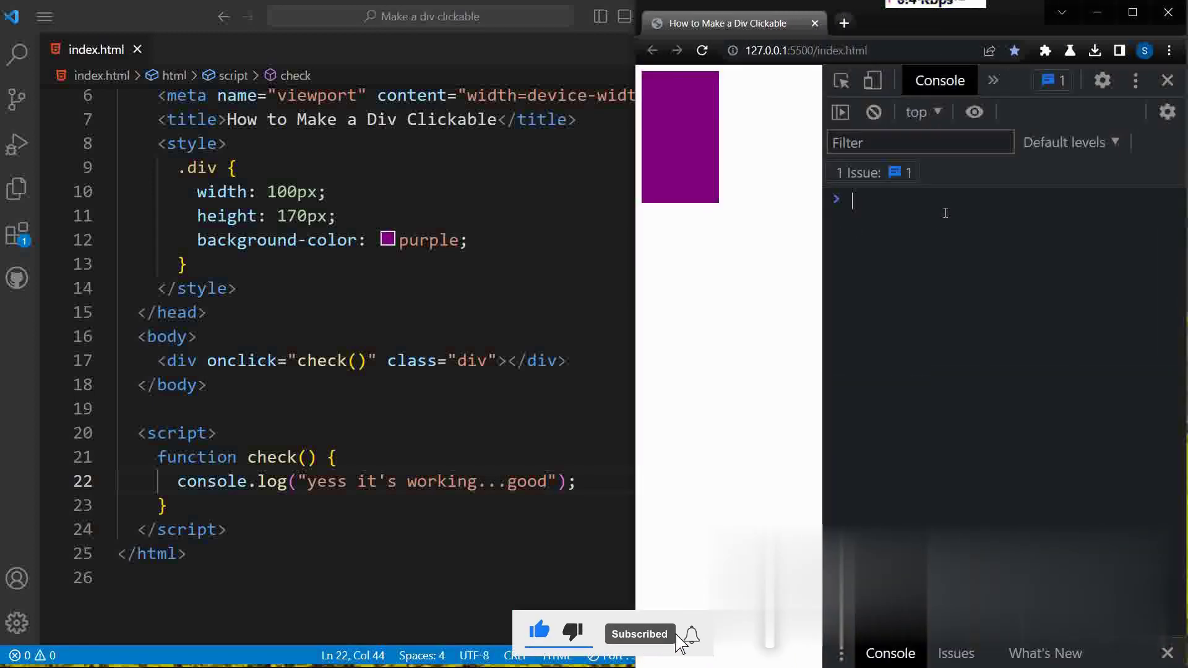
# Click the purple div to log the message, then close DevTools
pyautogui.click(679, 169)
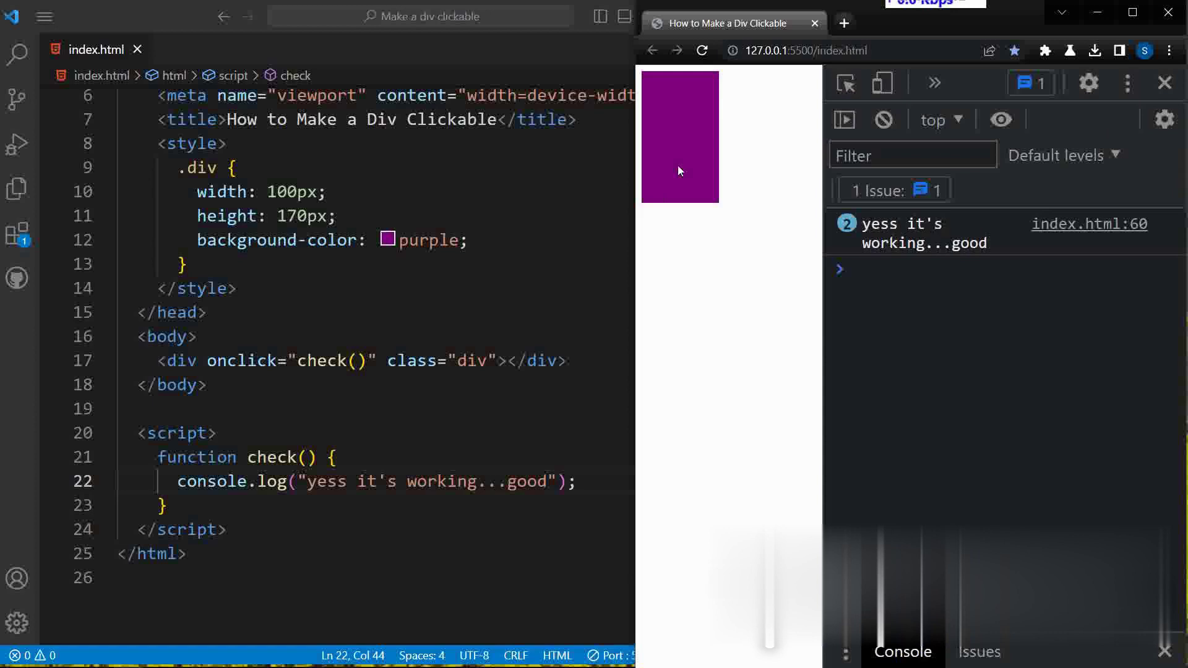
pyautogui.hotkey('ctrl', '0')
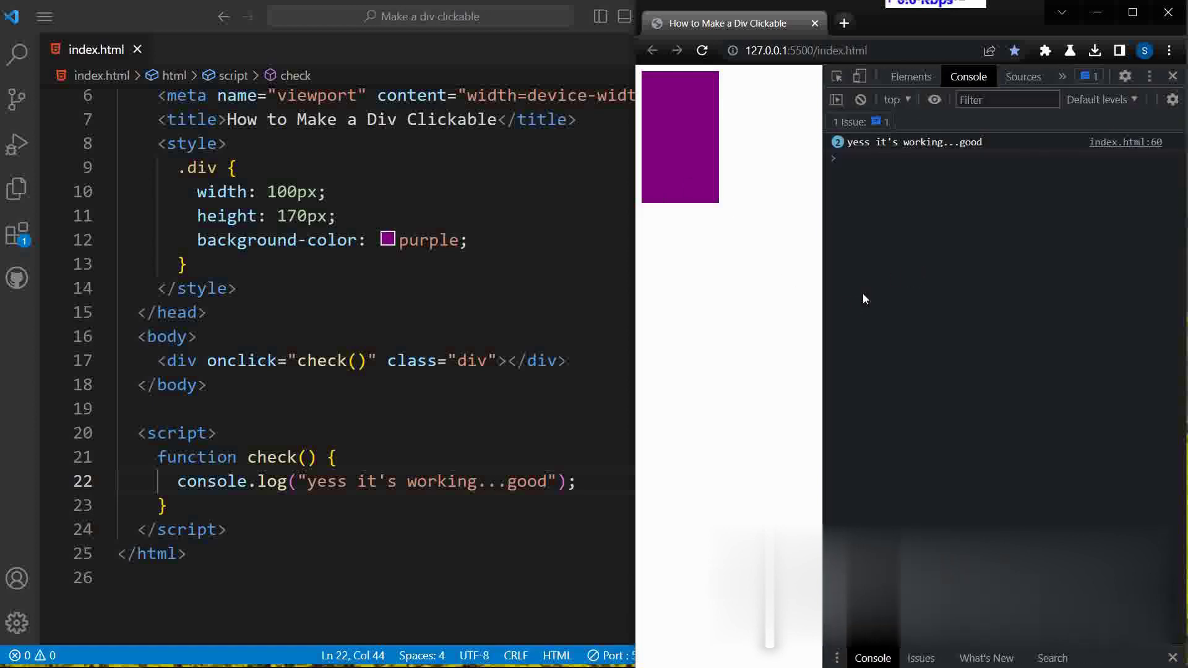
pyautogui.click(1172, 78)
pyautogui.moveTo(630, 253); pyautogui.dragTo(792, 253)
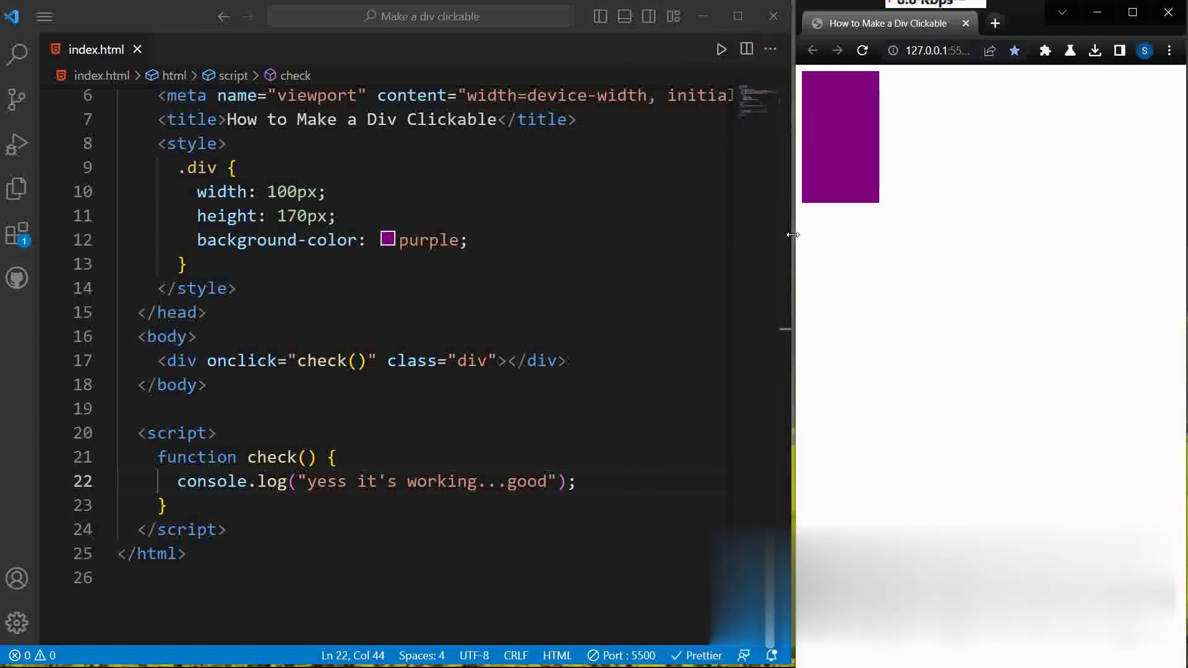
pyautogui.click(336, 442)
pyautogui.click(260, 513)
pyautogui.press('Return')
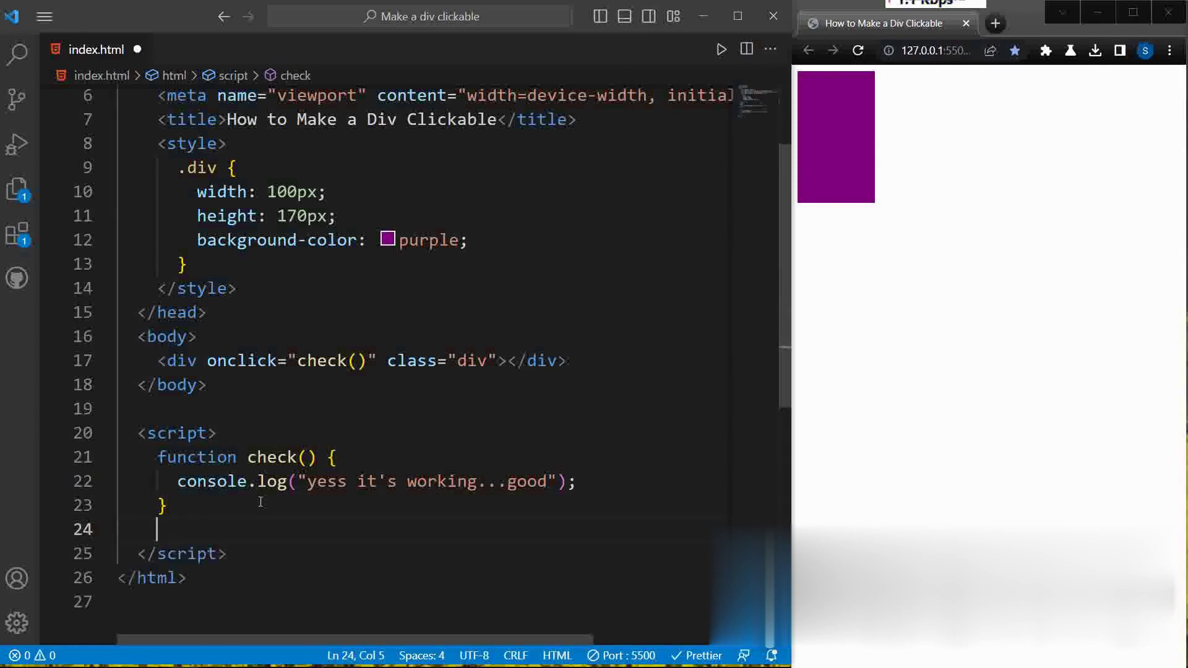
pyautogui.press('Return')
pyautogui.press('Return')
pyautogui.press('Up')
pyautogui.write('WE DI')
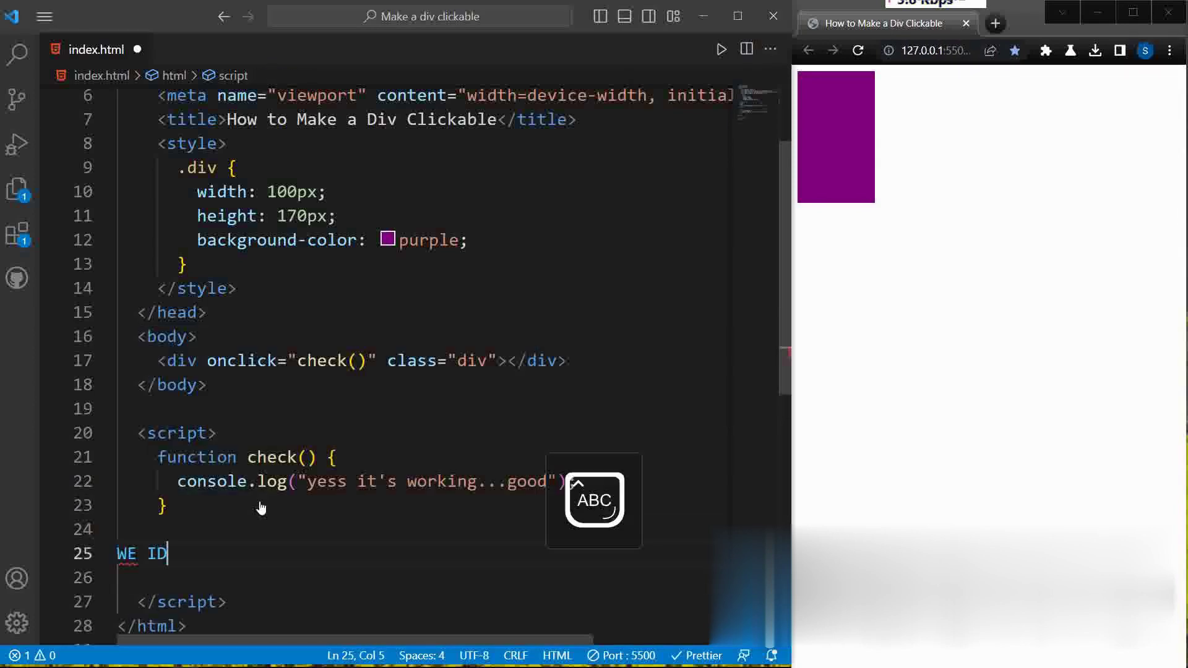
pyautogui.write('D IT')
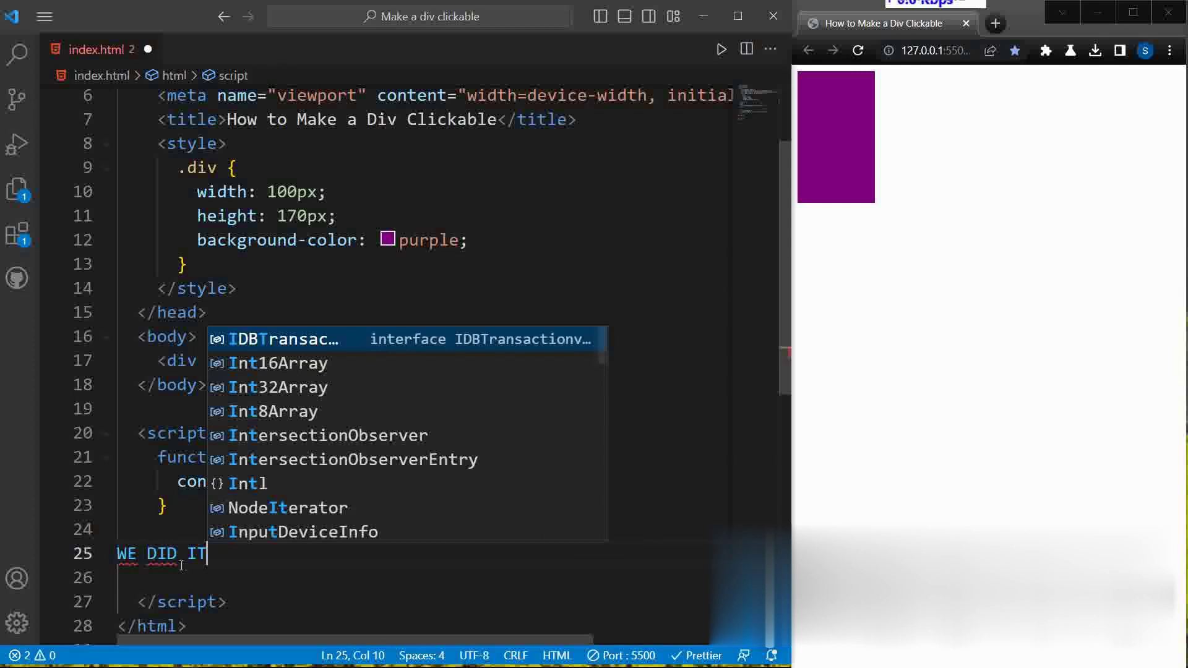
pyautogui.moveTo(207, 554); pyautogui.dragTo(117, 553)
pyautogui.click(177, 554)
pyautogui.moveTo(222, 553); pyautogui.dragTo(117, 553)
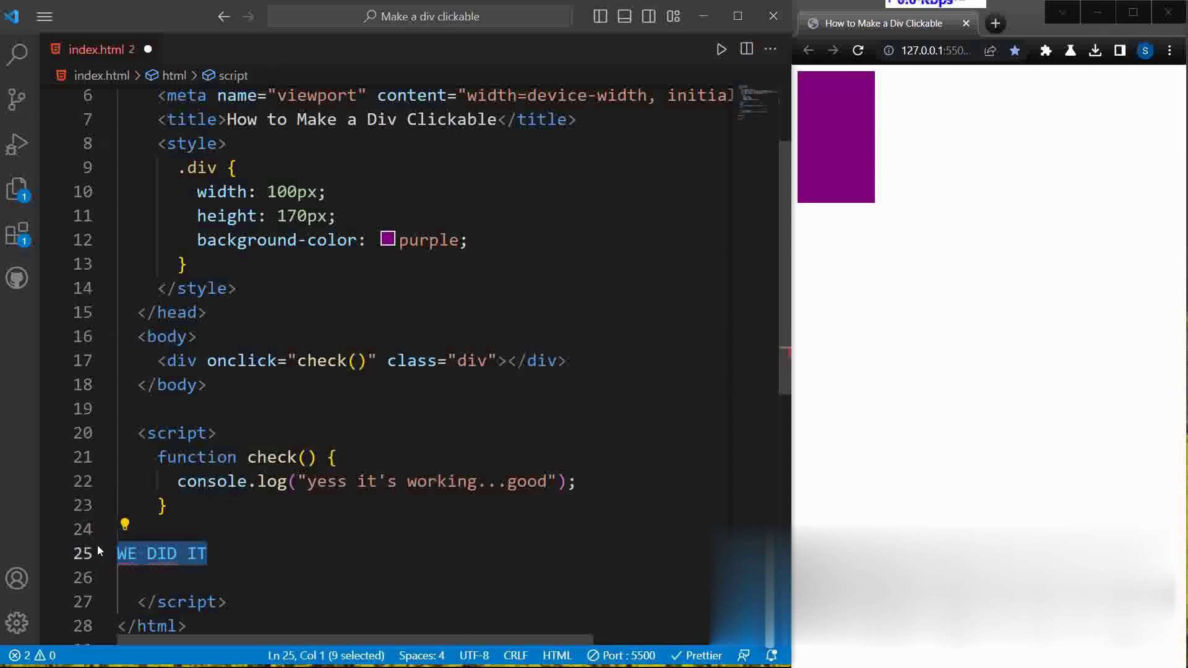
pyautogui.hotkey('shift', 'alt', 'a')
pyautogui.press('Up')
pyautogui.scroll(1, 313, 487)
pyautogui.scroll(-1, 313, 488)
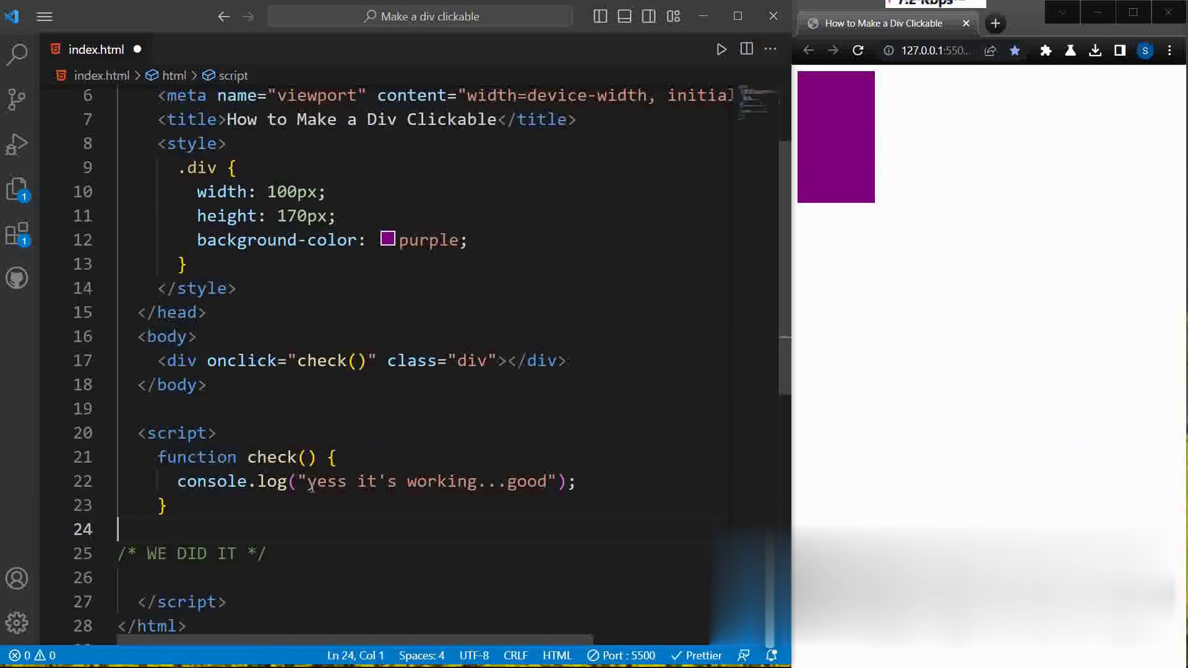
pyautogui.scroll(-1, 312, 487)
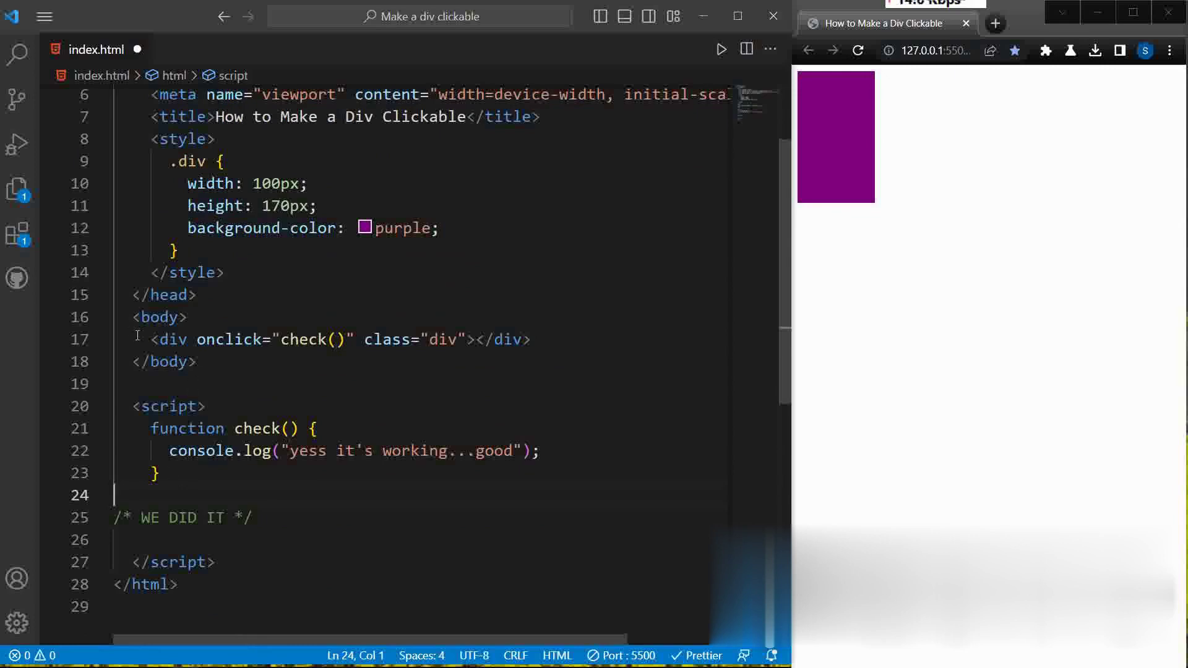
pyautogui.moveTo(138, 336); pyautogui.dragTo(531, 339)
pyautogui.moveTo(353, 339); pyautogui.dragTo(206, 339)
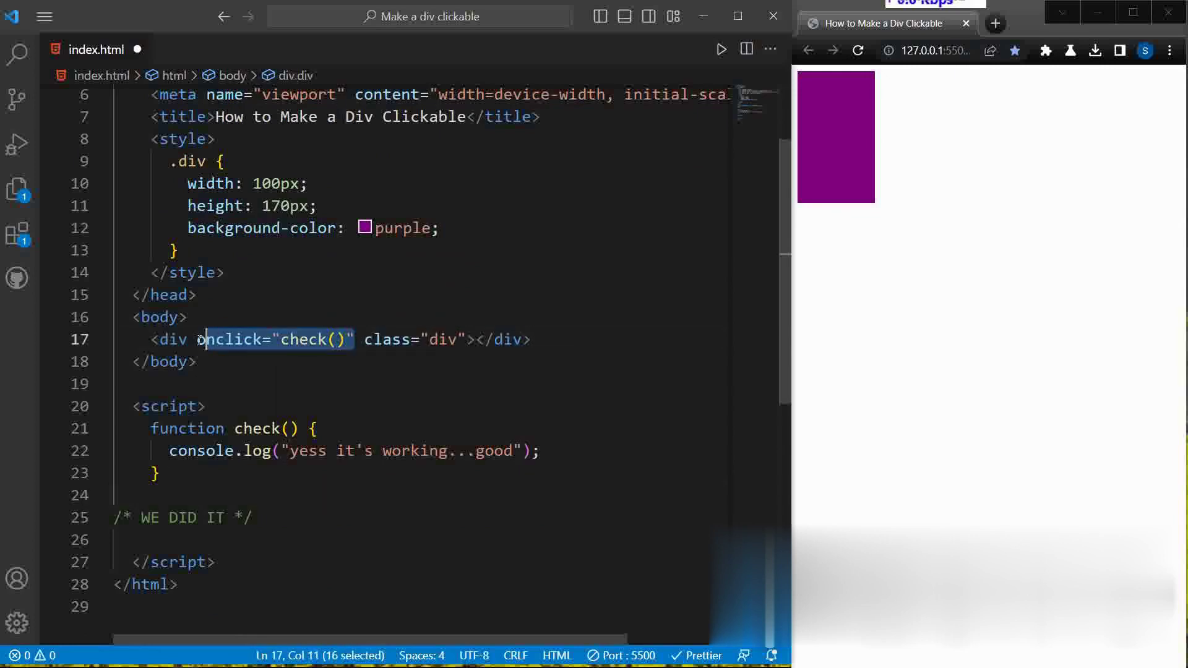
pyautogui.click(207, 405)
pyautogui.click(188, 450)
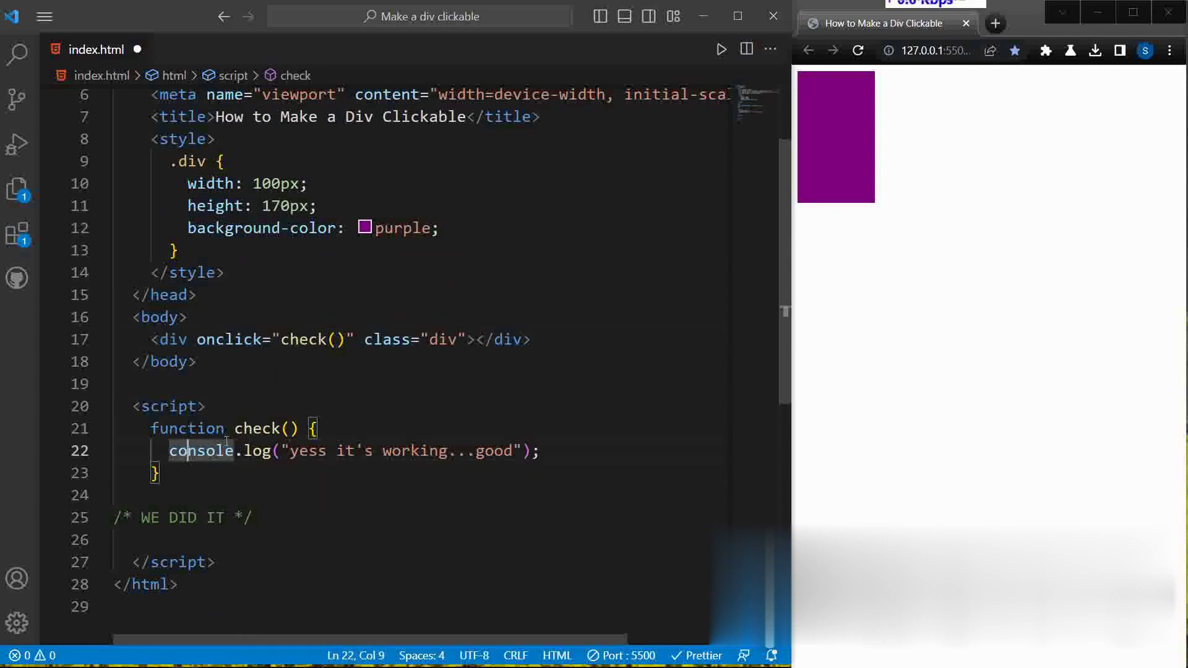
pyautogui.moveTo(151, 427); pyautogui.dragTo(161, 474)
pyautogui.click(198, 495)
pyautogui.click(238, 516)
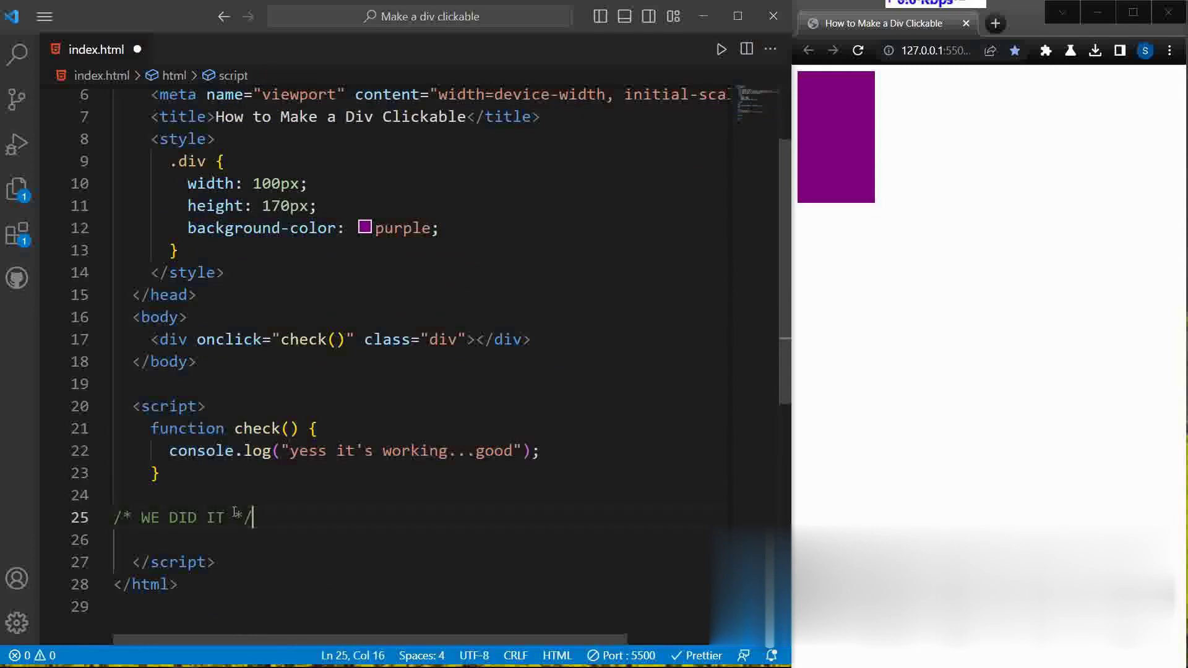
pyautogui.moveTo(252, 518); pyautogui.dragTo(121, 517)
pyautogui.hotkey('ctrl', '/')
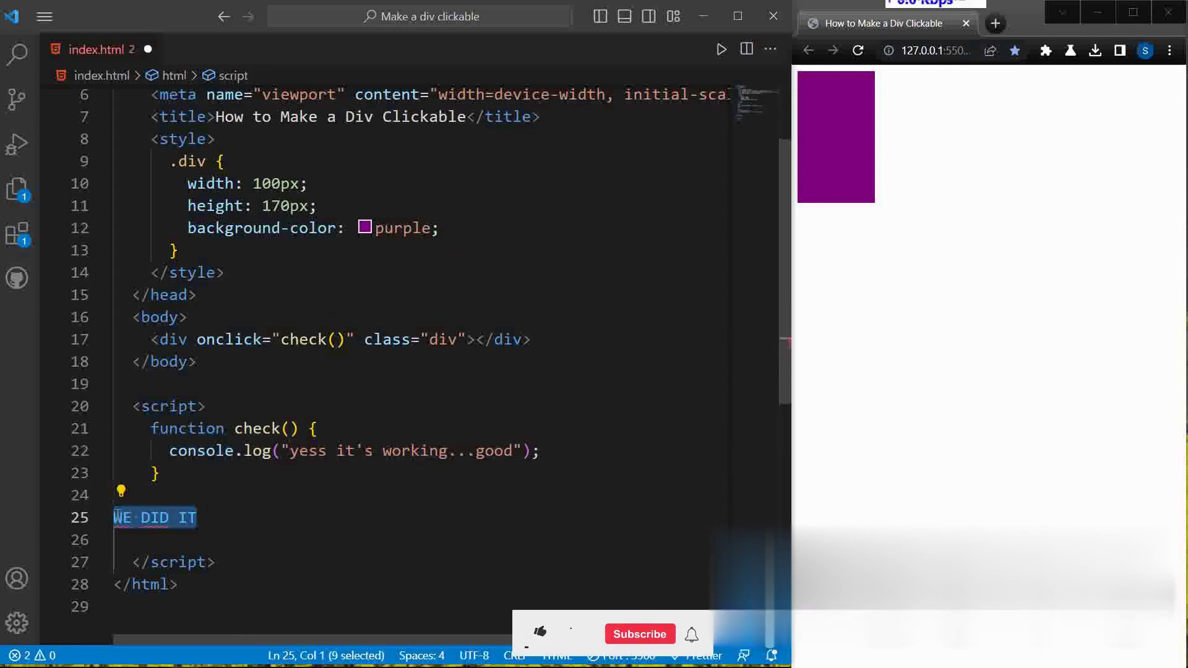
pyautogui.hotkey('ctrl', '/')
pyautogui.press('BackSpace')
pyautogui.press('BackSpace')
pyautogui.press('BackSpace')
pyautogui.press('BackSpace')
pyautogui.press('BackSpace')
pyautogui.press('BackSpace')
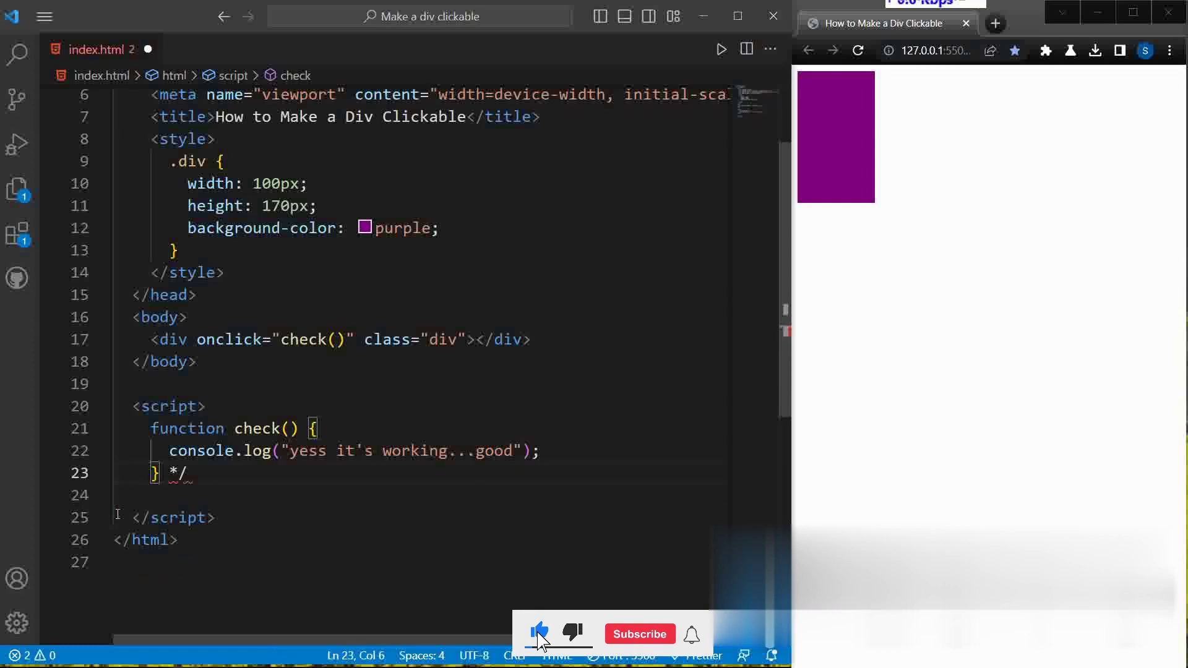
pyautogui.press('Down')
pyautogui.press('Down')
pyautogui.press('Left')
pyautogui.press('Left')
pyautogui.press('Up')
pyautogui.press('Up')
pyautogui.press('End')
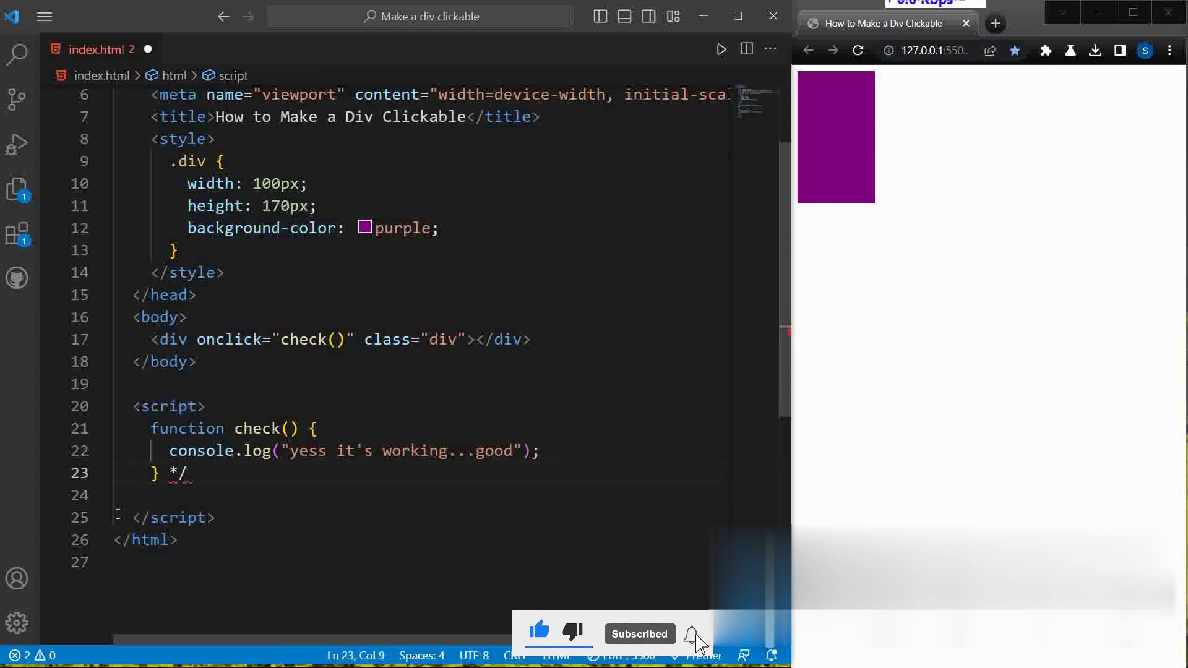
pyautogui.press('BackSpace')
pyautogui.press('BackSpace')
pyautogui.press('BackSpace')
pyautogui.press('Delete')
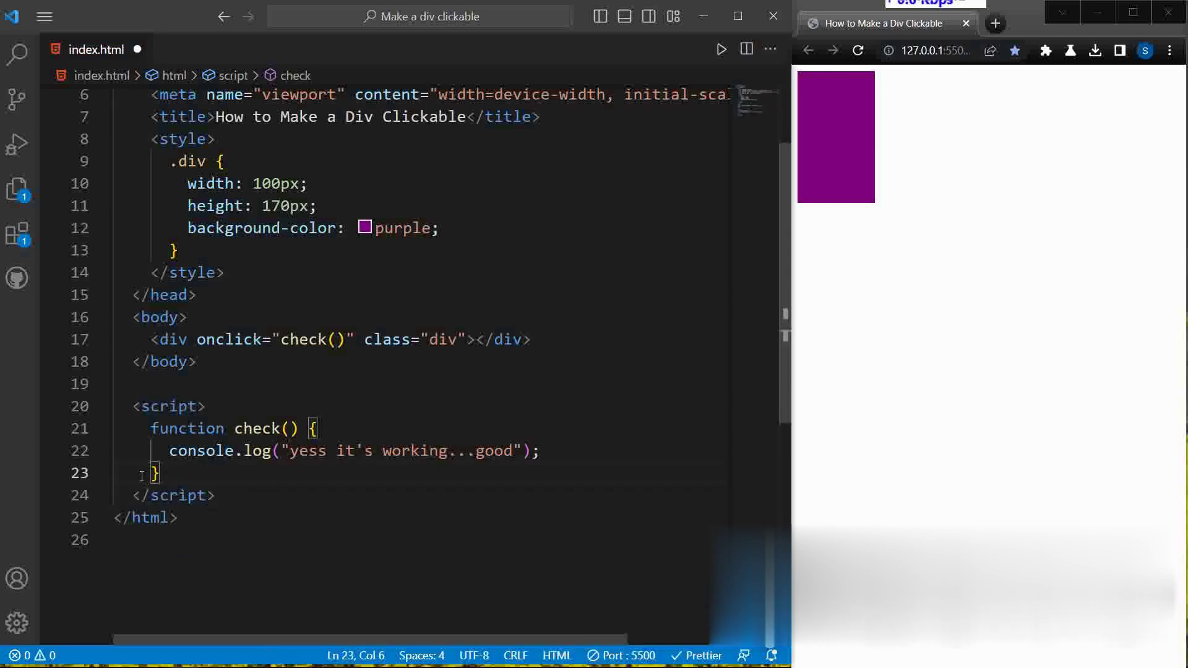
# Turn a new 'WE DID IT' line after </script> into an HTML comment and save
pyautogui.click(257, 495)
pyautogui.press('Return')
pyautogui.press('Return')
pyautogui.write('WE DID IT')
pyautogui.moveTo(197, 539); pyautogui.dragTo(105, 532)
pyautogui.hotkey('ctrl', '/')
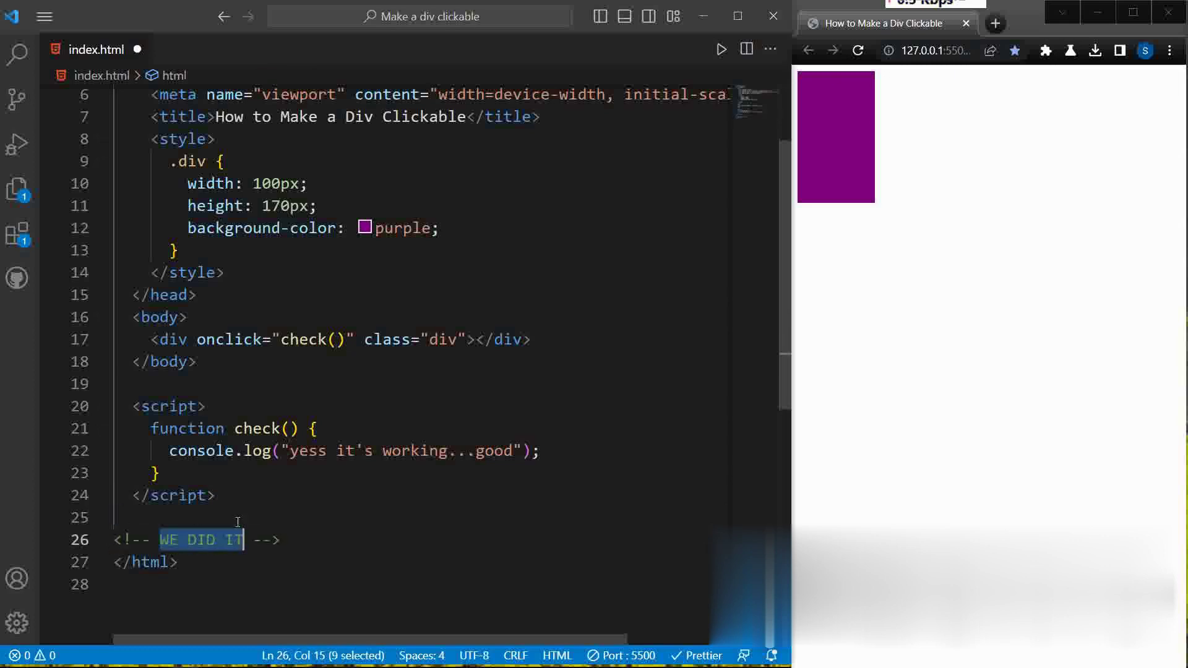
pyautogui.click(312, 536)
pyautogui.hotkey('ctrl', 's')
pyautogui.scroll(1, 513, 272)
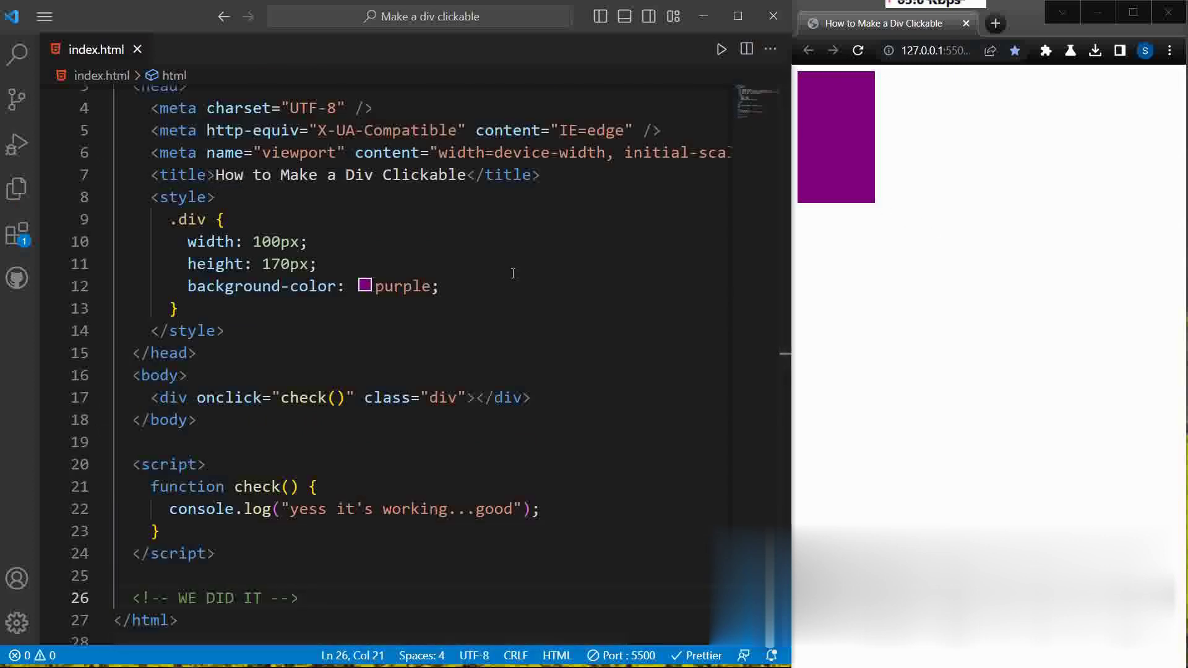
pyautogui.scroll(-1, 512, 273)
pyautogui.scroll(2, 512, 273)
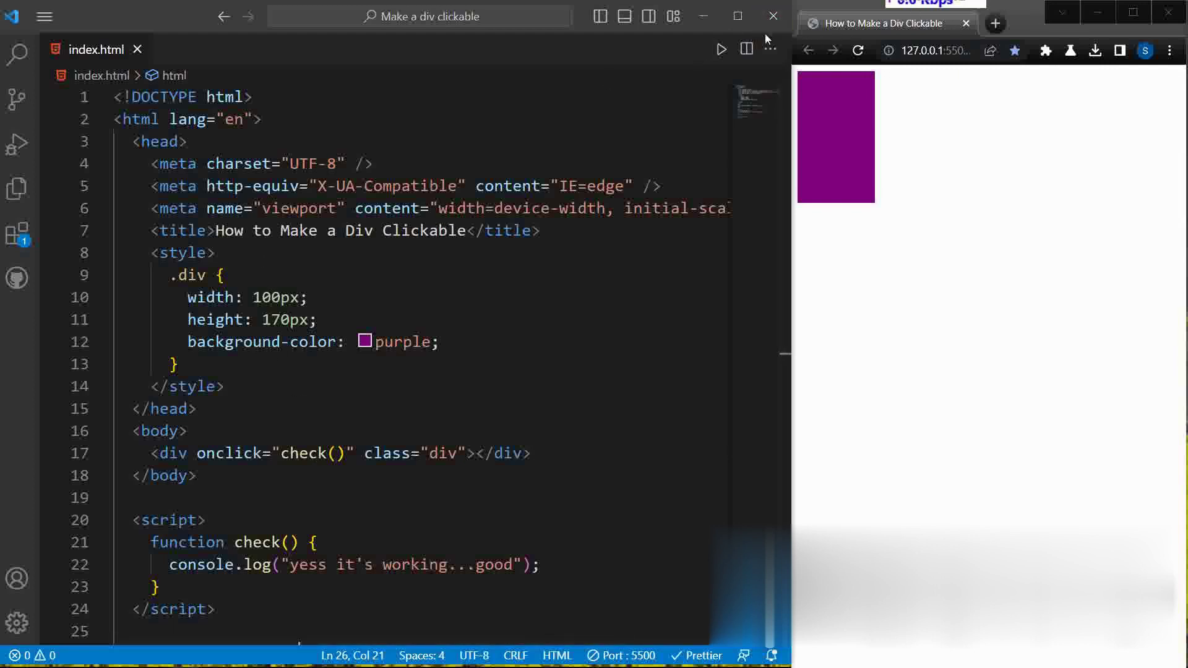